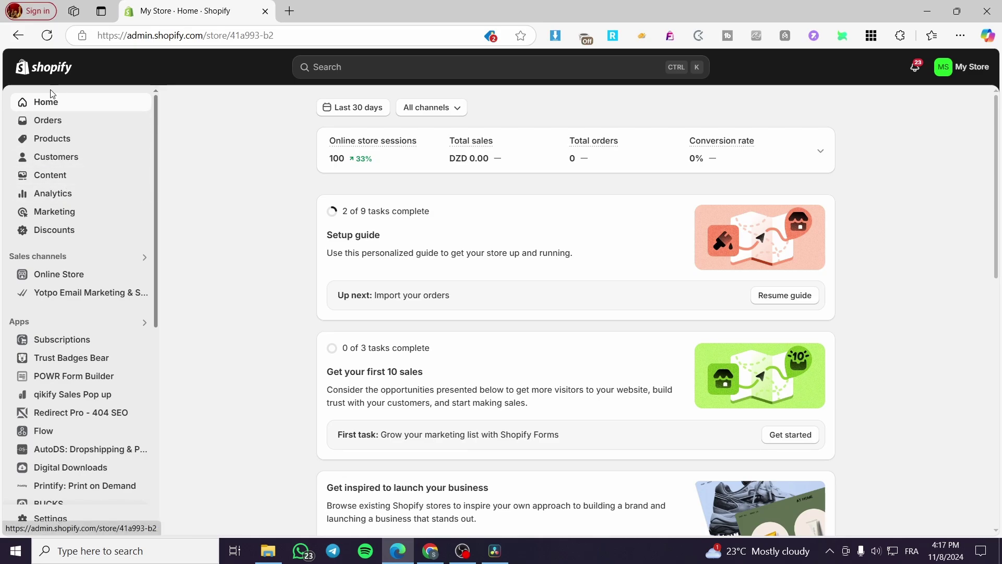
- Go from Products and the Add product form to the Collections list
click(47, 140)
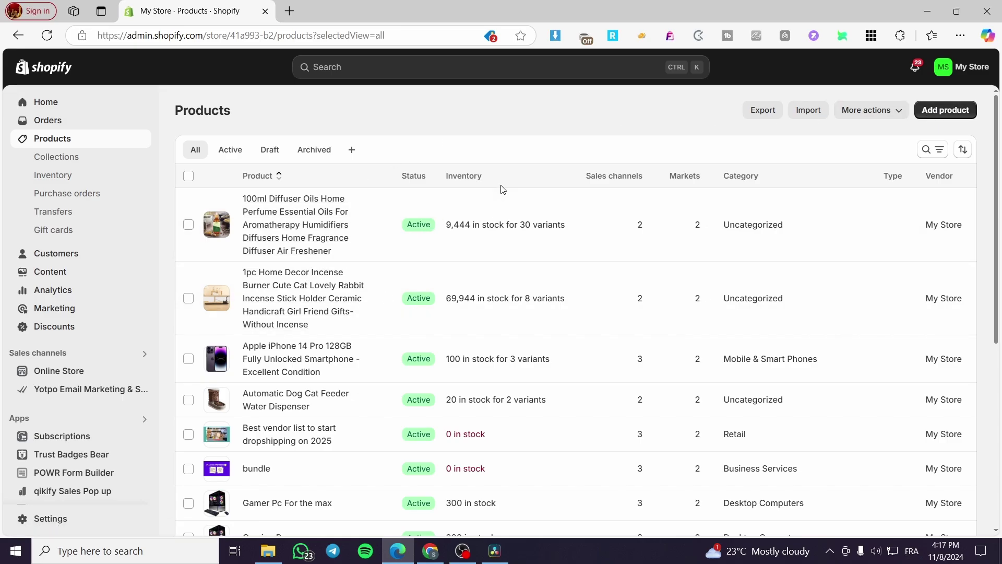
click(937, 110)
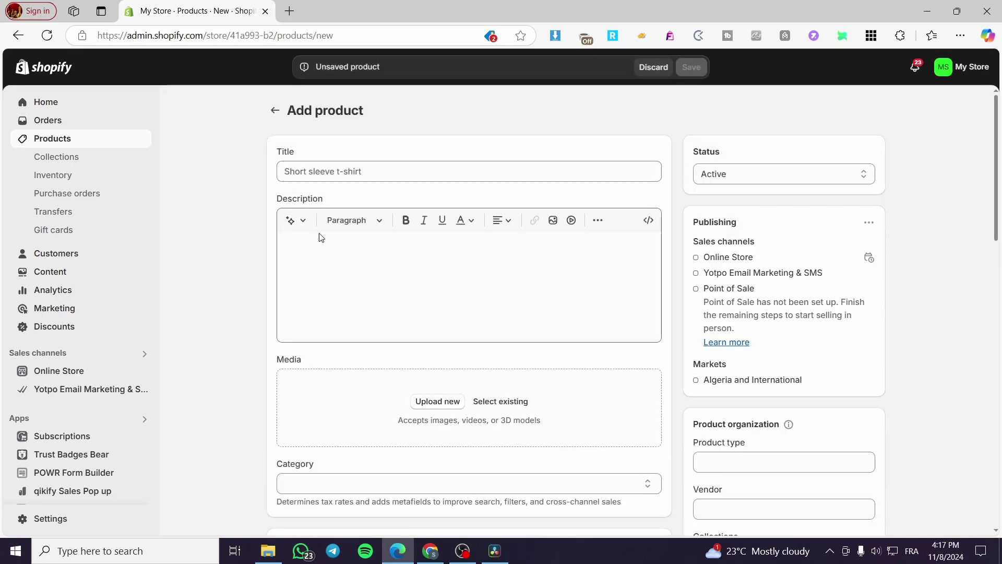
scroll(456, 406, down, 5)
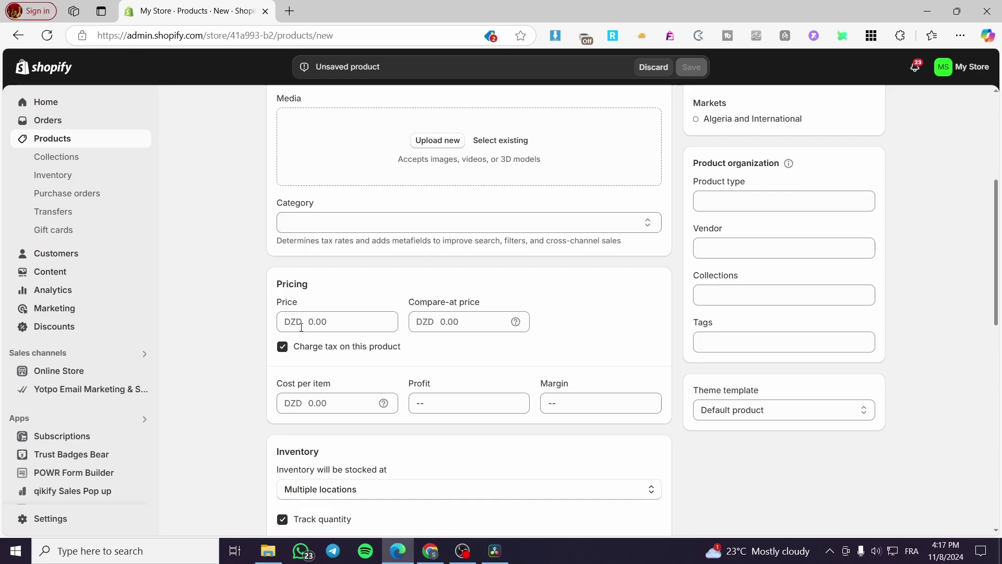
scroll(303, 327, down, 4)
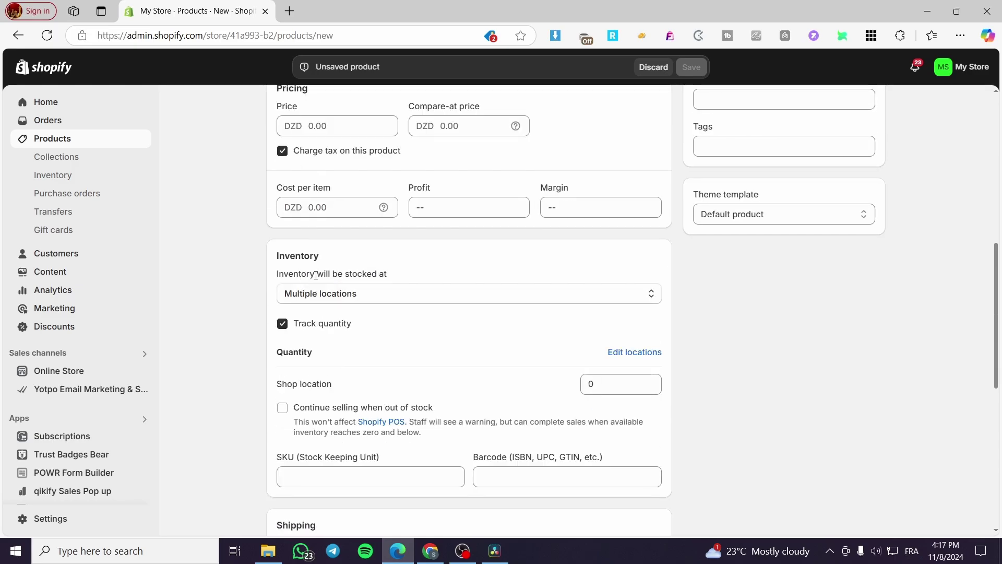
scroll(342, 331, down, 5)
scroll(344, 274, up, 1)
scroll(345, 333, down, 4)
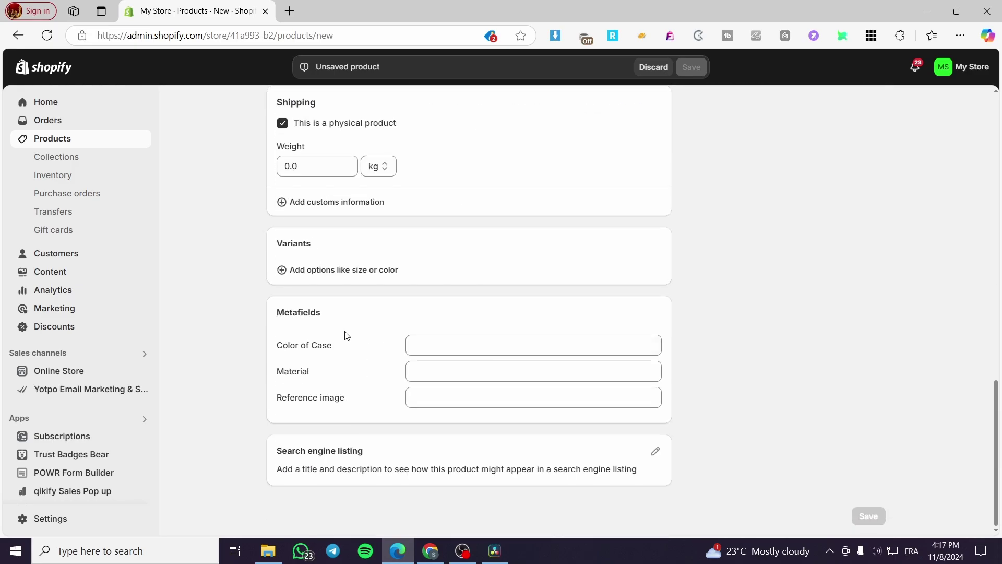
click(54, 160)
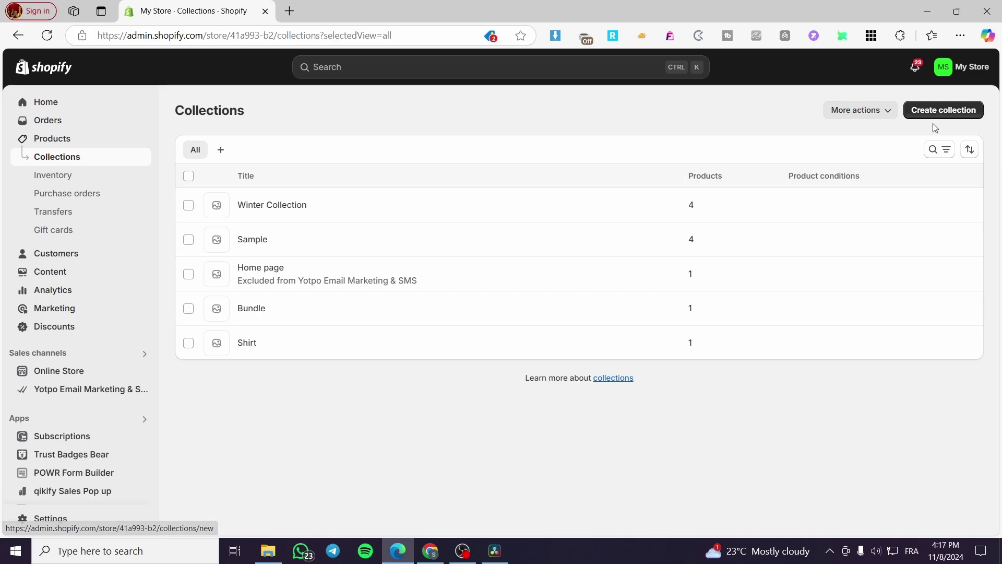
- Create a new collection titled 'Accessories Collection', correcting the misspelled title
click(944, 113)
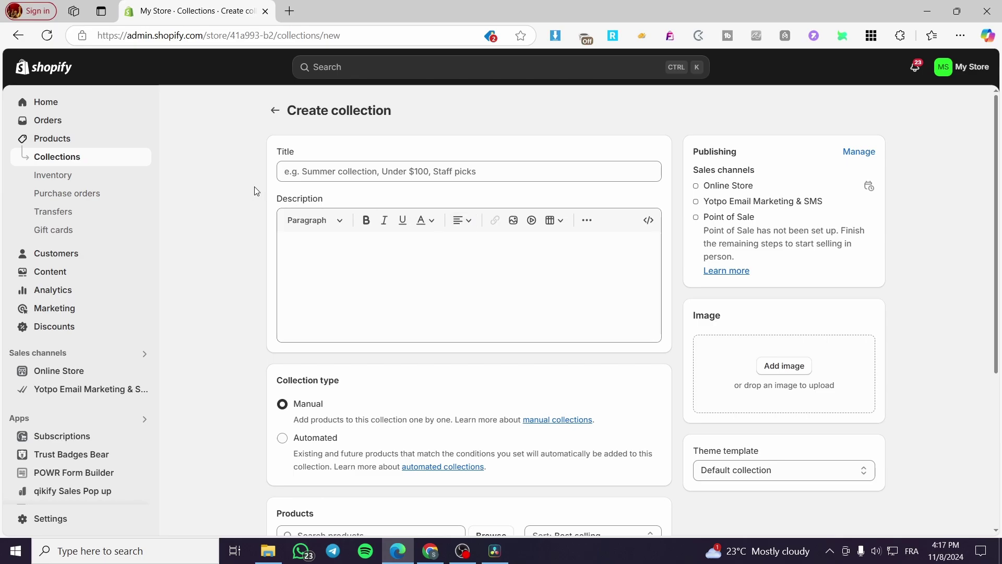
click(343, 173)
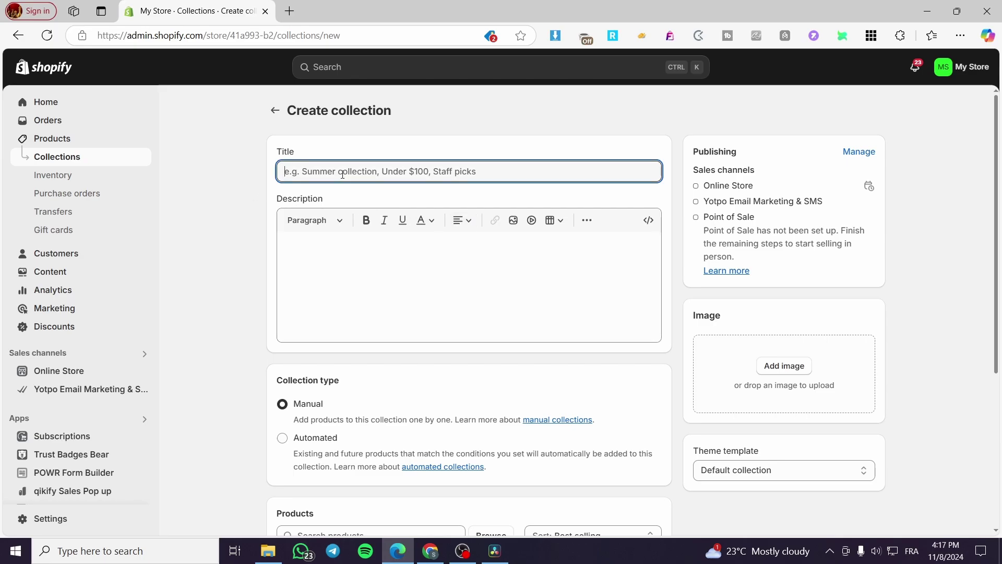
text(Accessories Col)
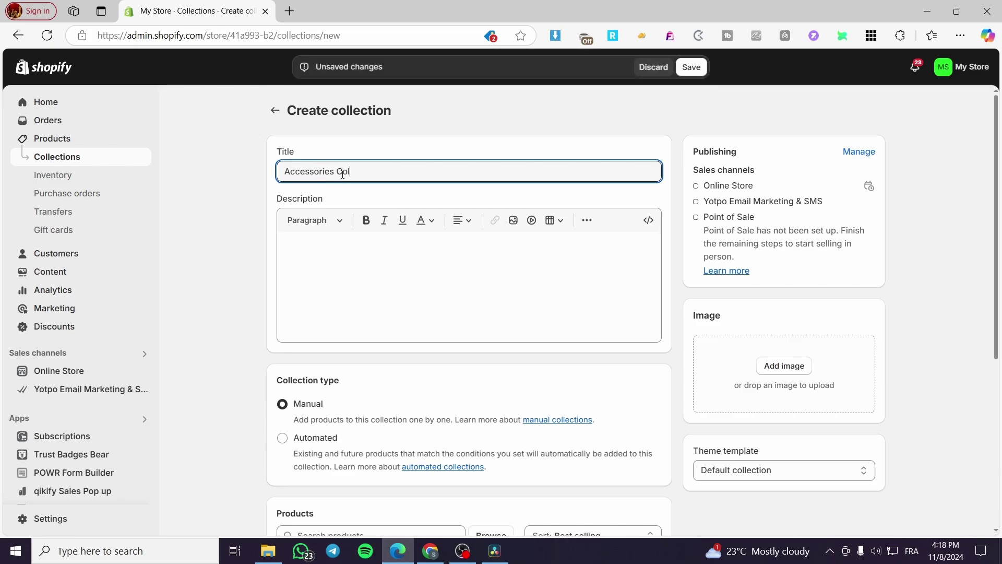
text(lece)
text(y)
click(368, 171)
key(BackSpace)
click(398, 246)
- Copy the title 'Accessories Collection' into the Description field
drag(462, 172, 184, 172)
key(ctrl+c)
click(355, 267)
key(ctrl+v)
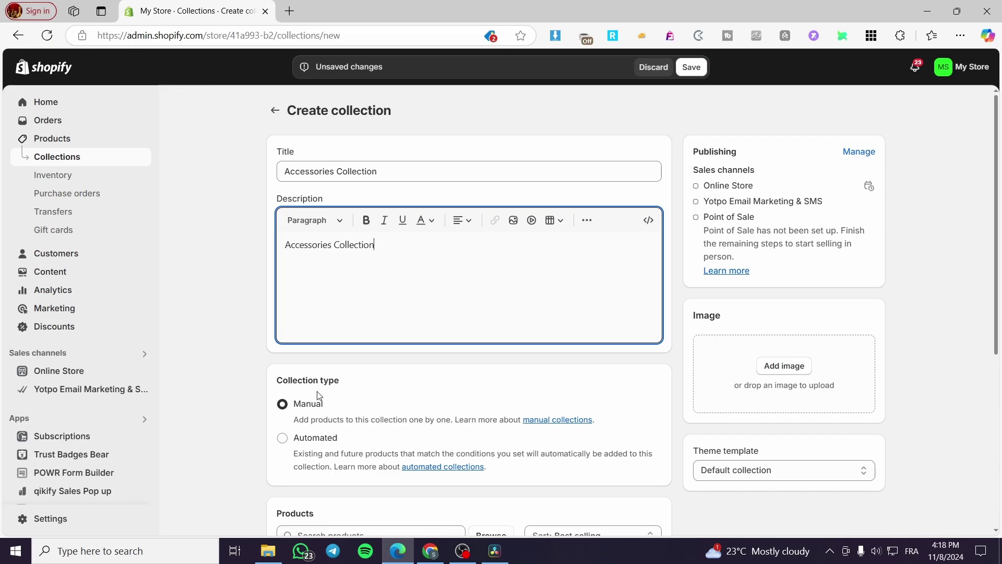
scroll(354, 395, down, 1)
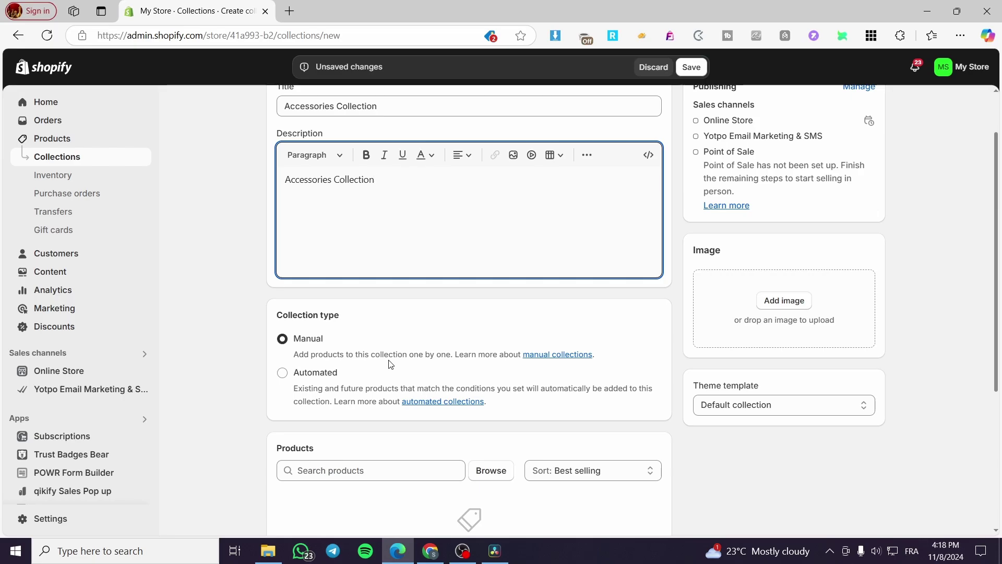
click(319, 373)
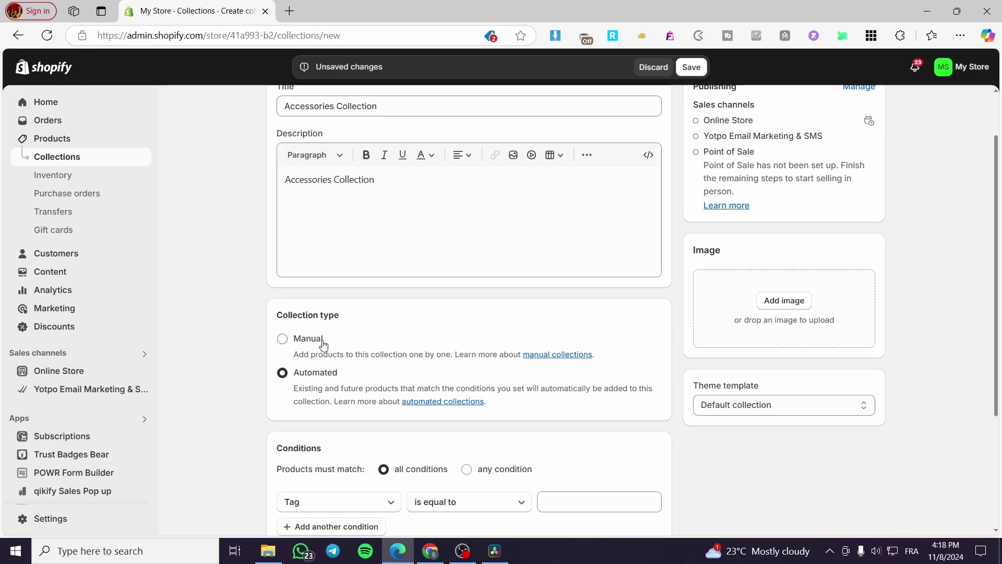
scroll(318, 381, down, 2)
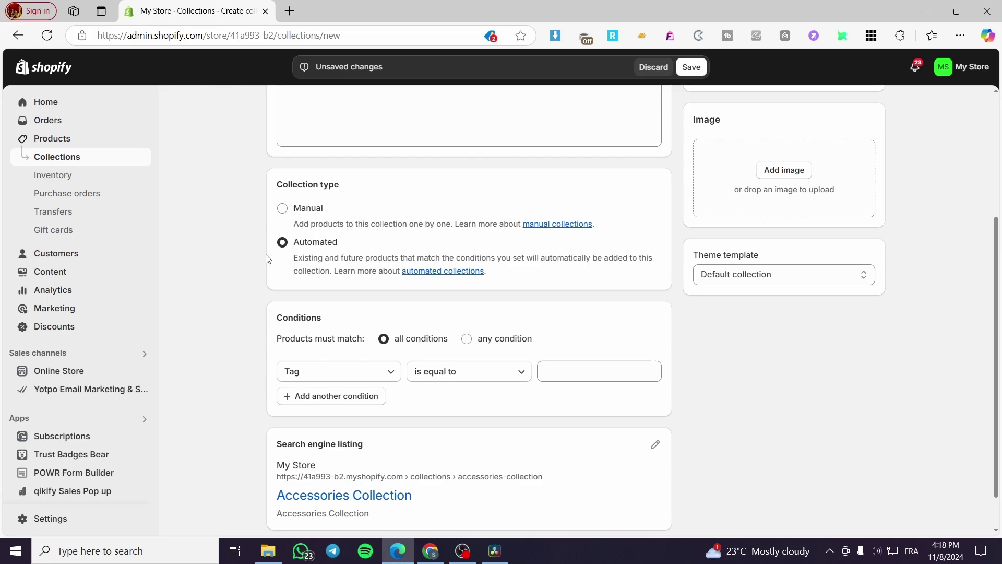
click(326, 374)
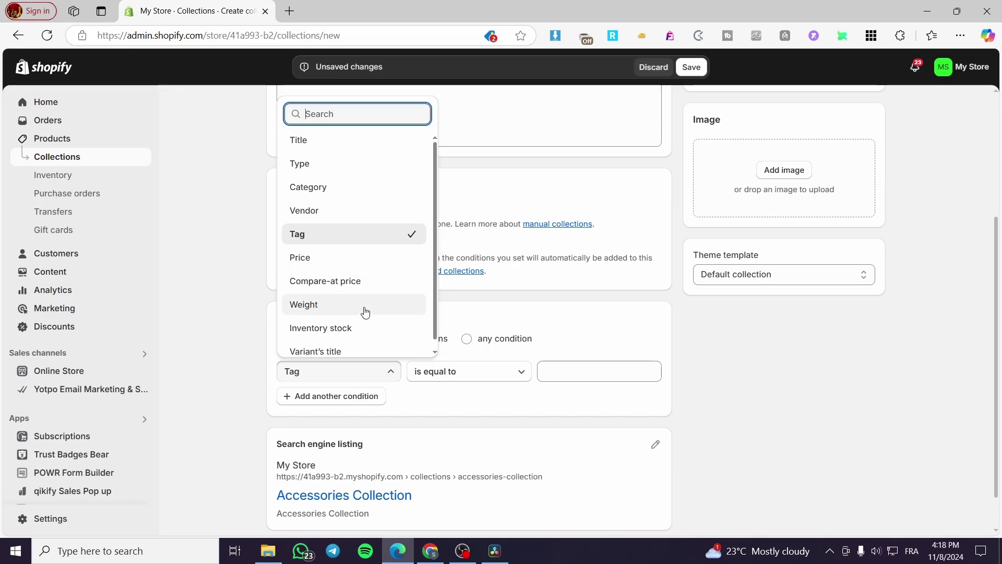
click(230, 351)
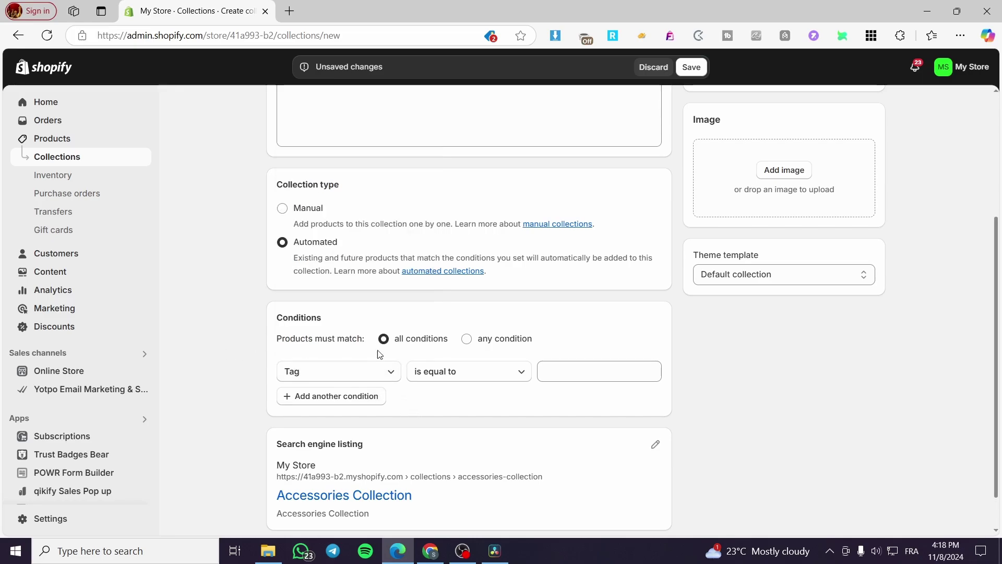
click(299, 211)
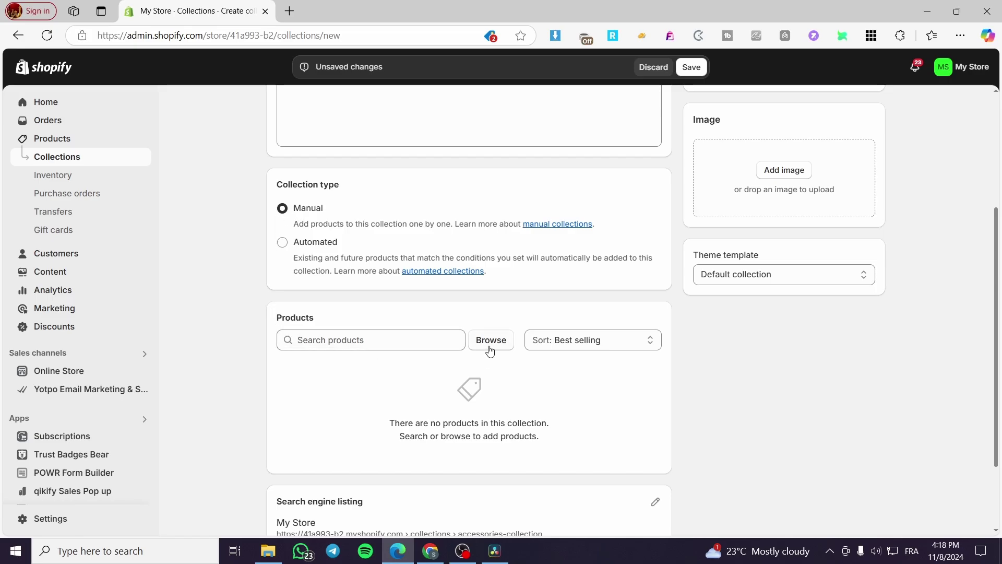
- Select the dog feeder, incense burner, women's watch and 100ml diffuser oils products
click(506, 343)
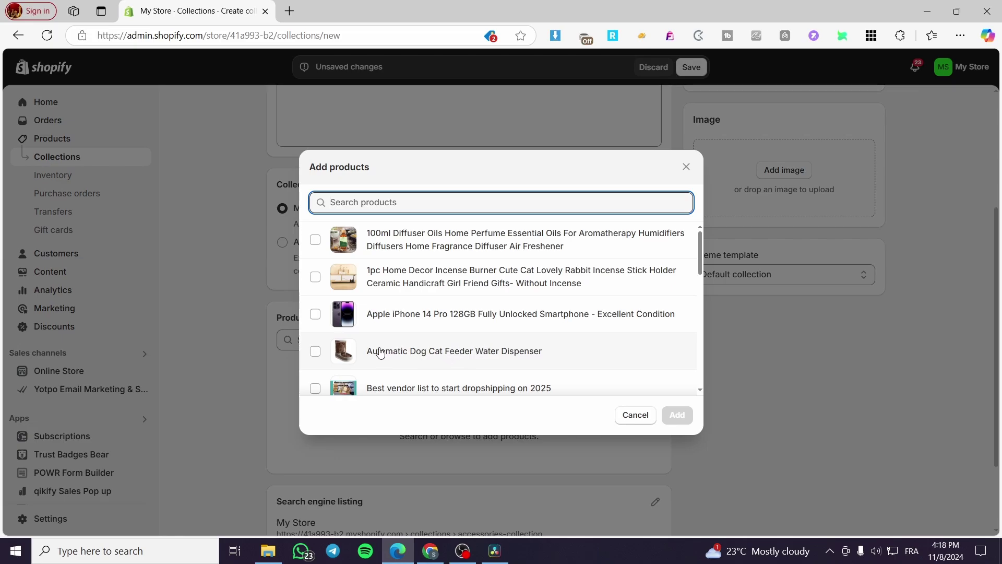
click(316, 352)
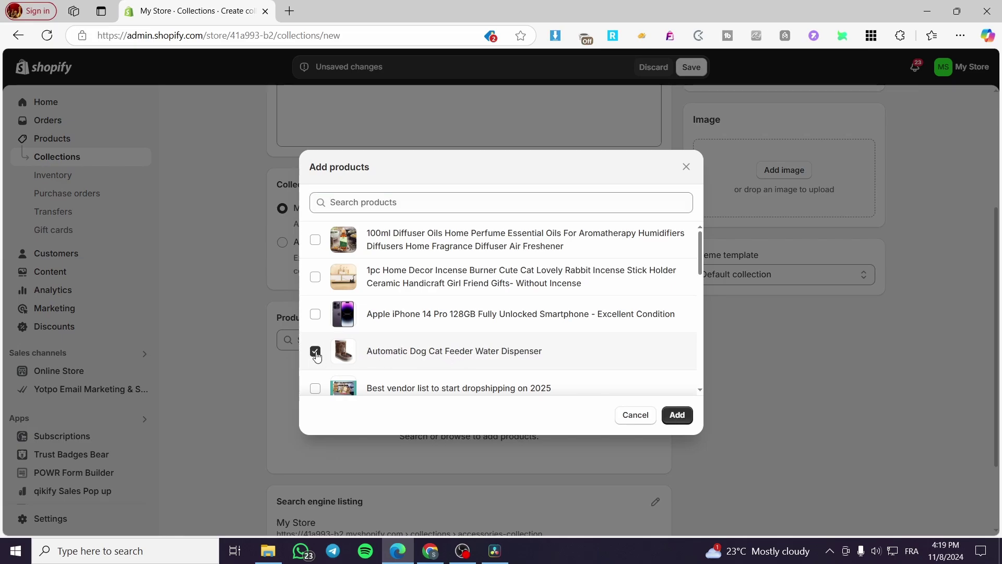
click(315, 278)
scroll(470, 291, down, 3)
scroll(468, 289, down, 6)
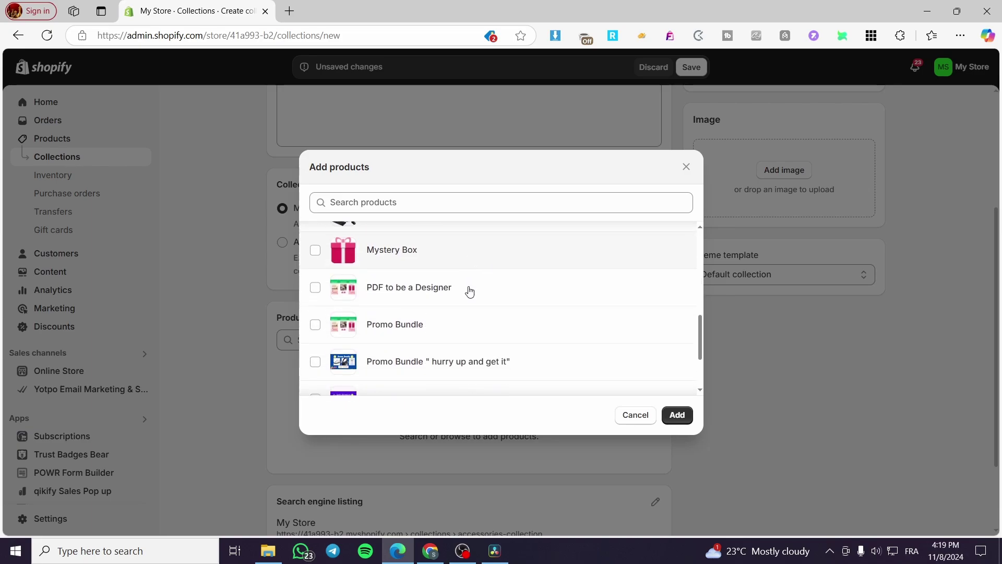
click(316, 340)
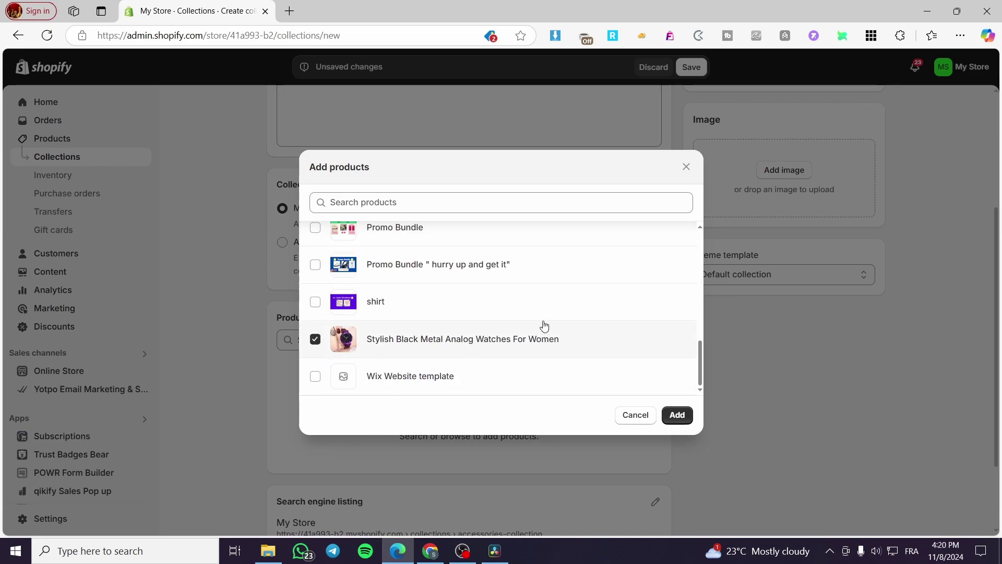
scroll(527, 337, up, 5)
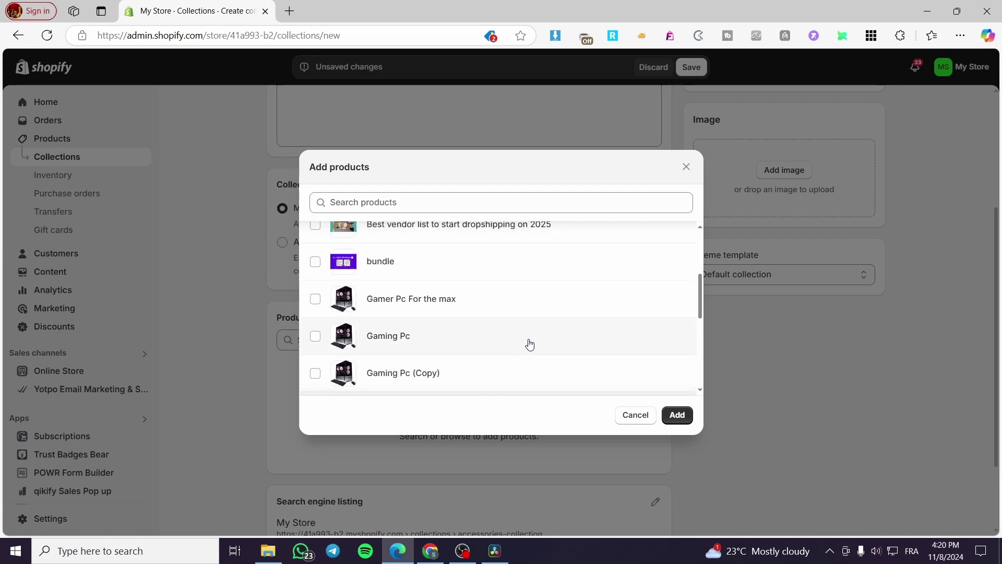
scroll(530, 343, up, 1)
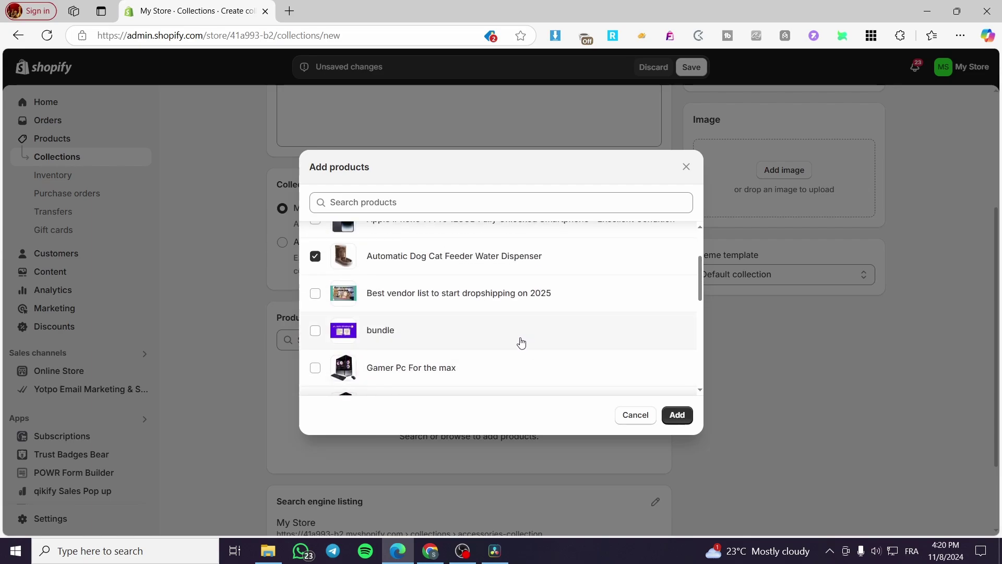
scroll(448, 264, up, 2)
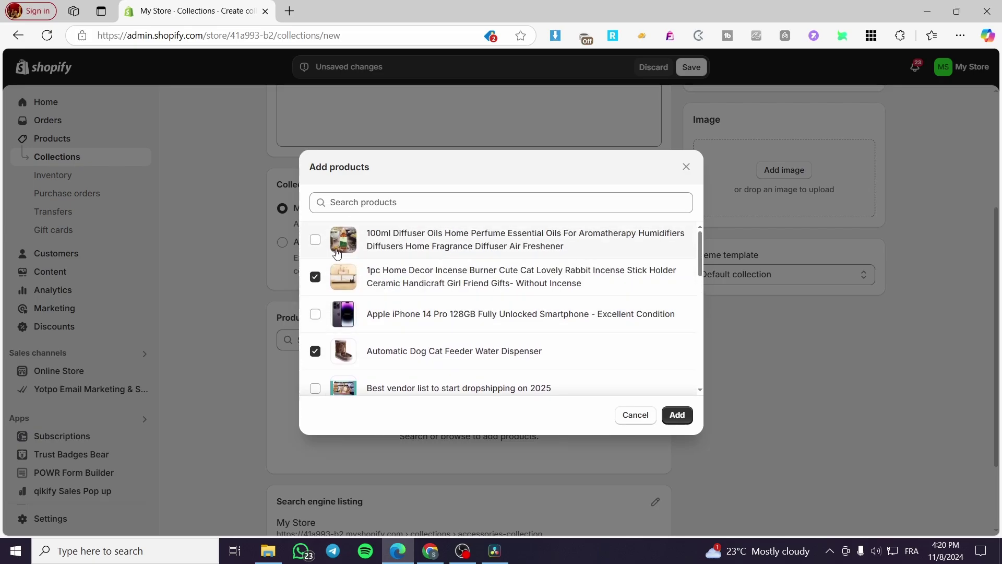
click(315, 240)
- Add the four chosen products, save Accessories Collection, and show the sales channels
click(677, 415)
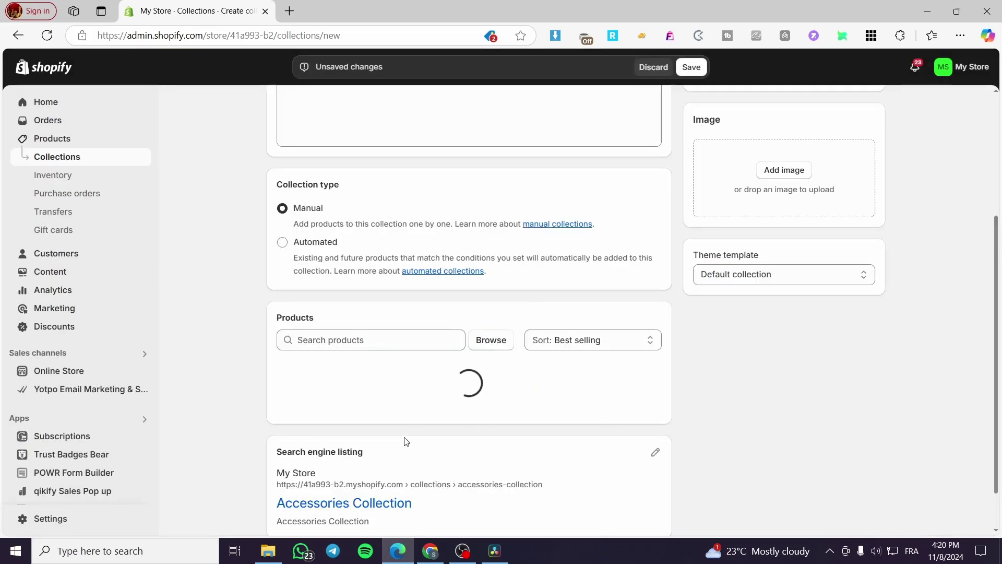
scroll(556, 396, down, 2)
scroll(673, 358, up, 6)
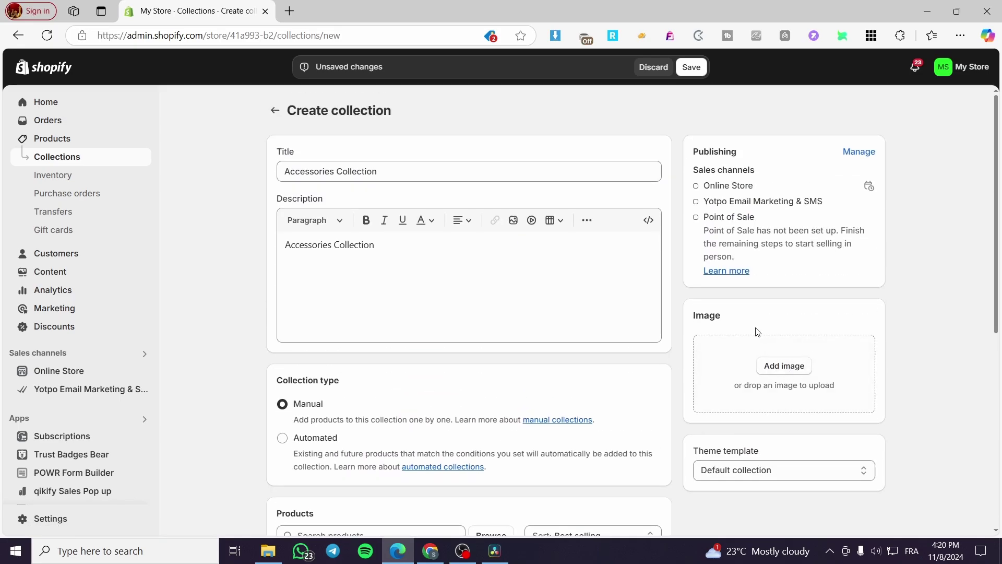
click(690, 68)
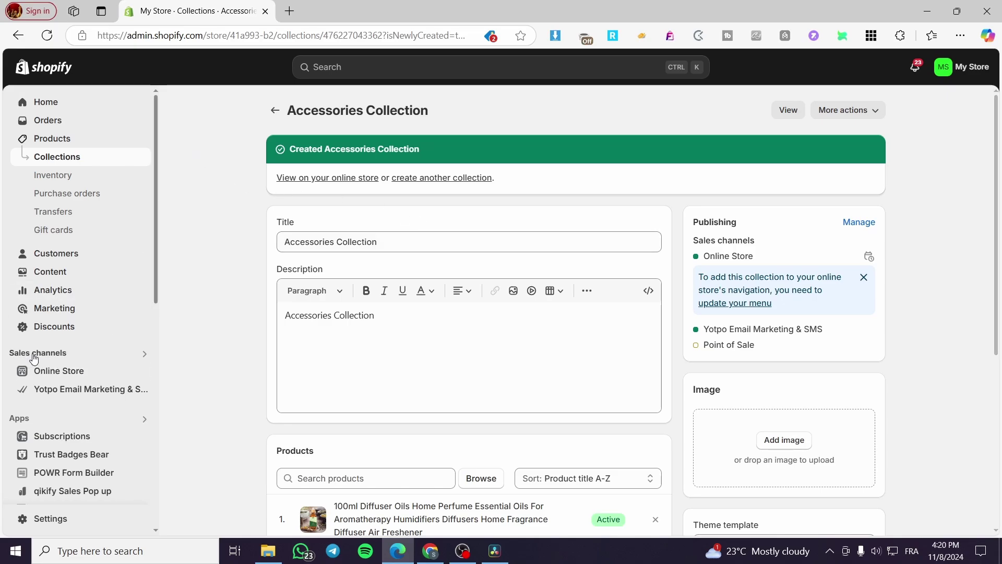
click(50, 353)
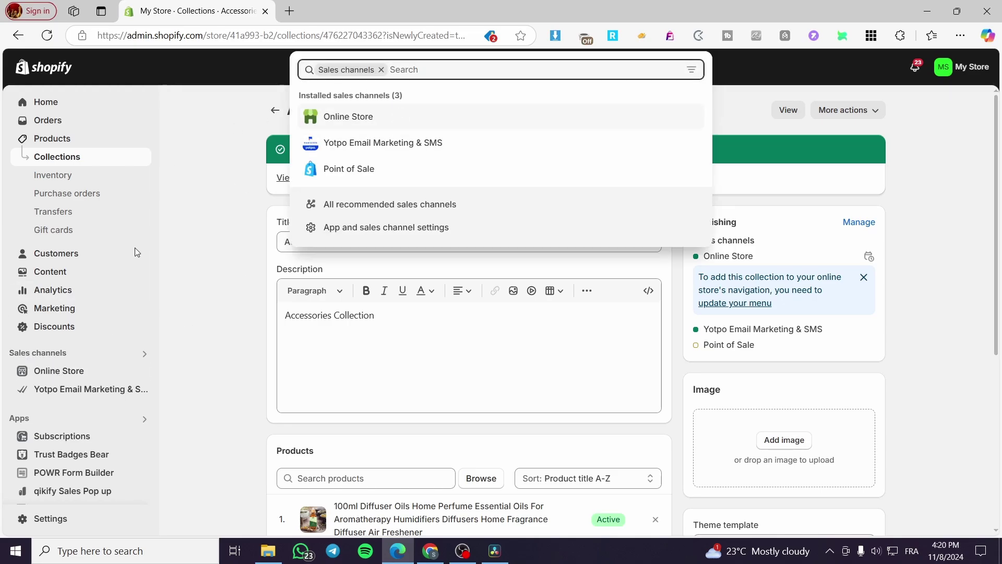
- Open the Online Store Themes page and highlight the live Dawn theme's name and label
click(52, 375)
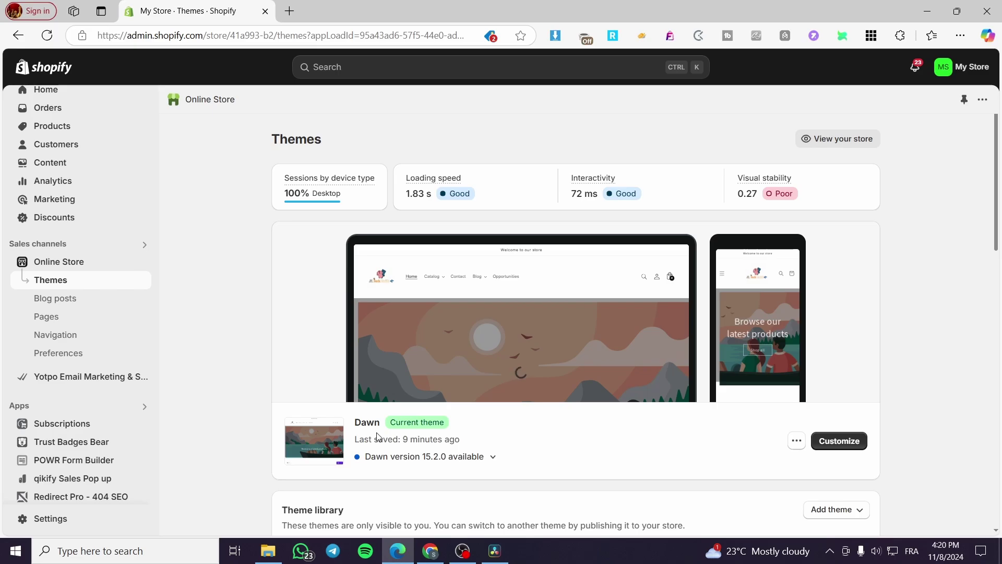
scroll(366, 351, down, 3)
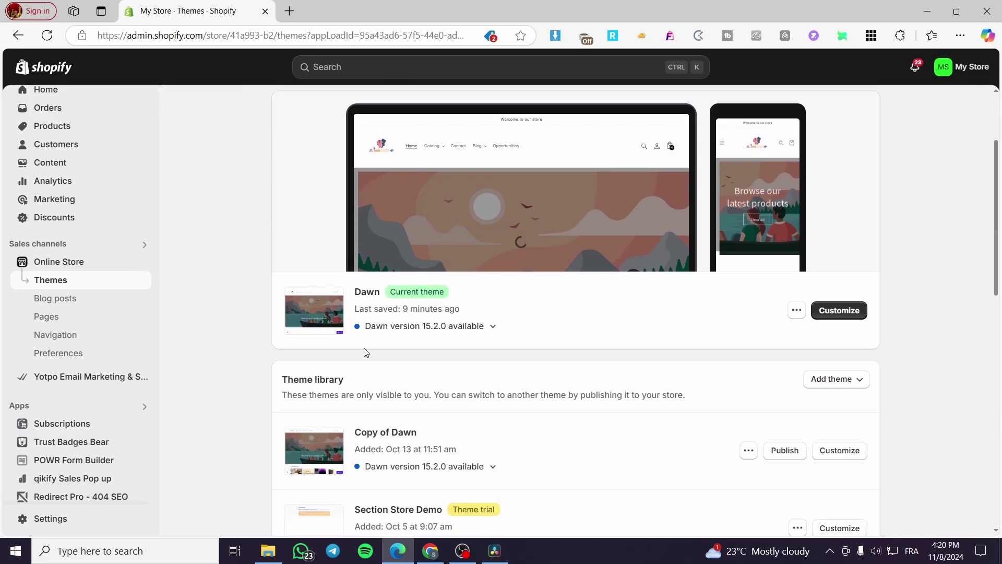
double_click(378, 290)
click(371, 302)
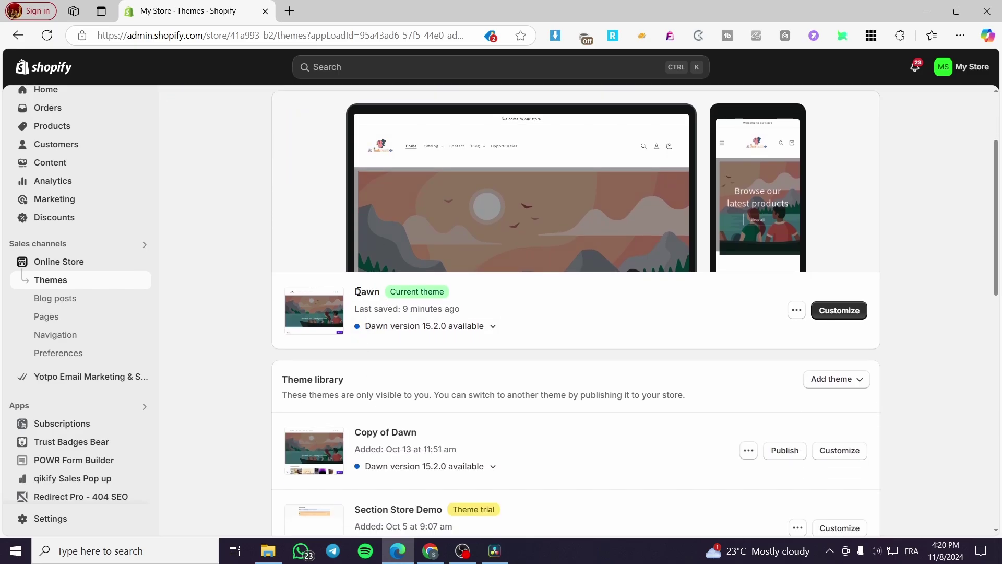
double_click(359, 291)
click(384, 303)
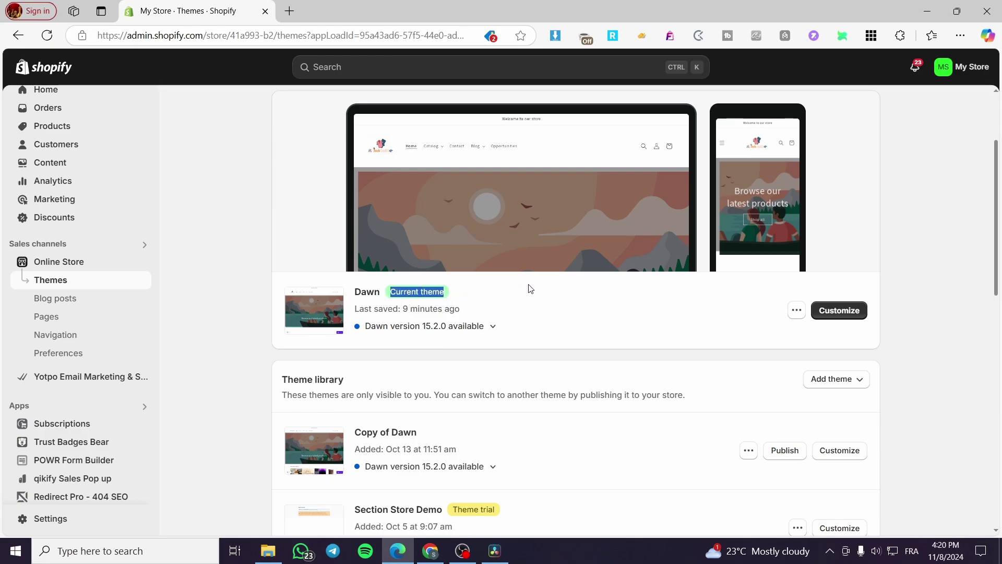
- Open the Dawn theme editor in a new tab, then return to Themes
right_click(847, 313)
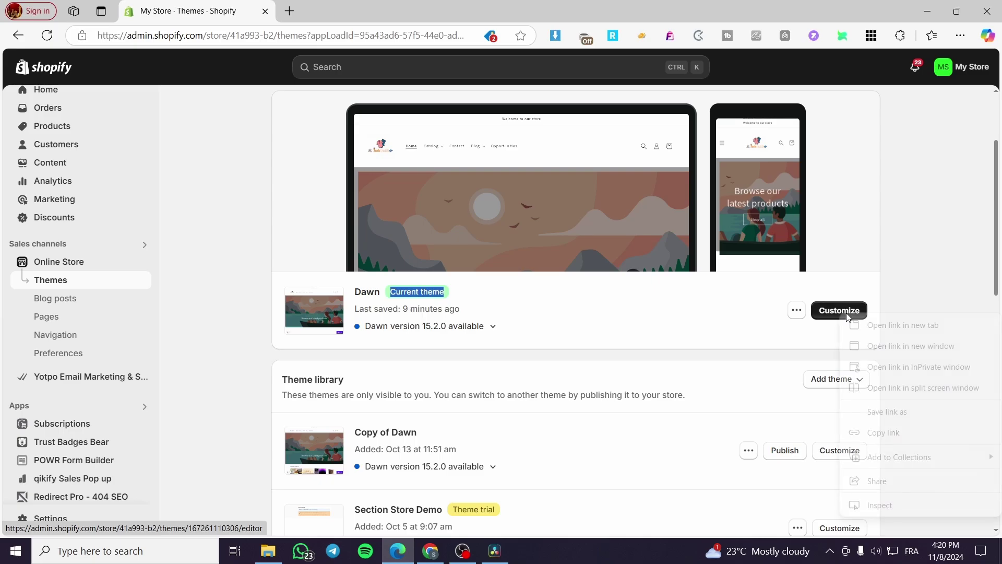
click(870, 325)
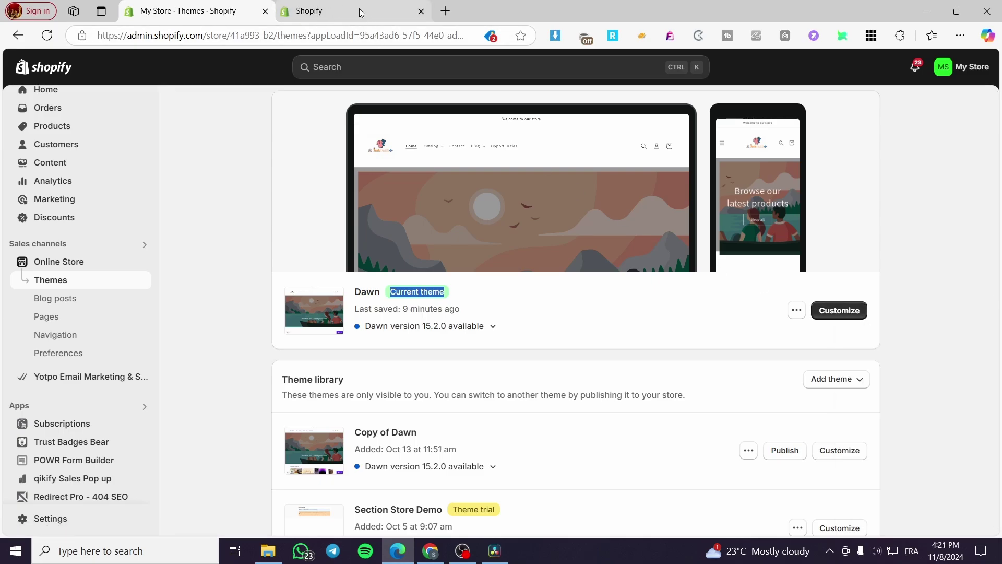
mouse_move(360, 11)
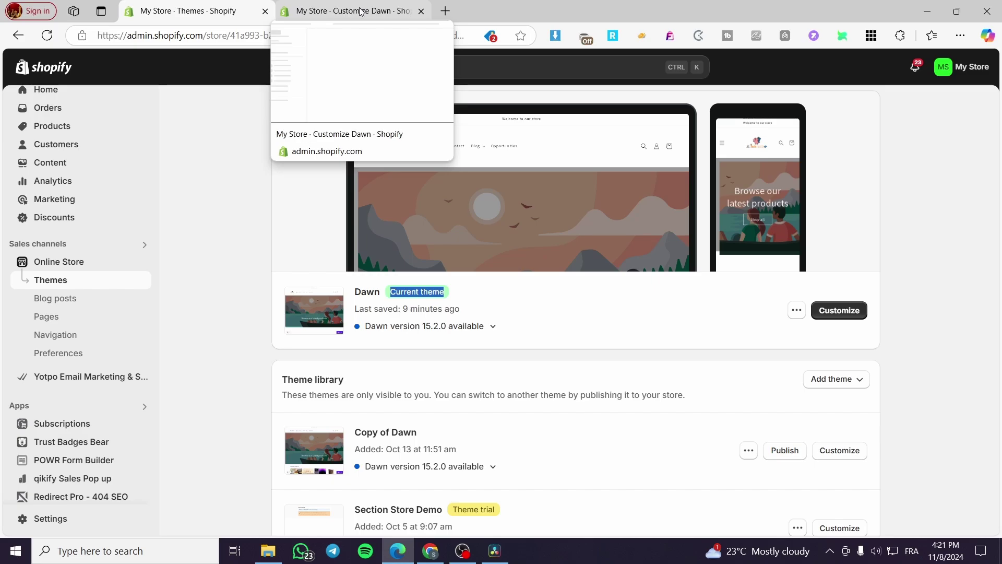
scroll(432, 418, down, 2)
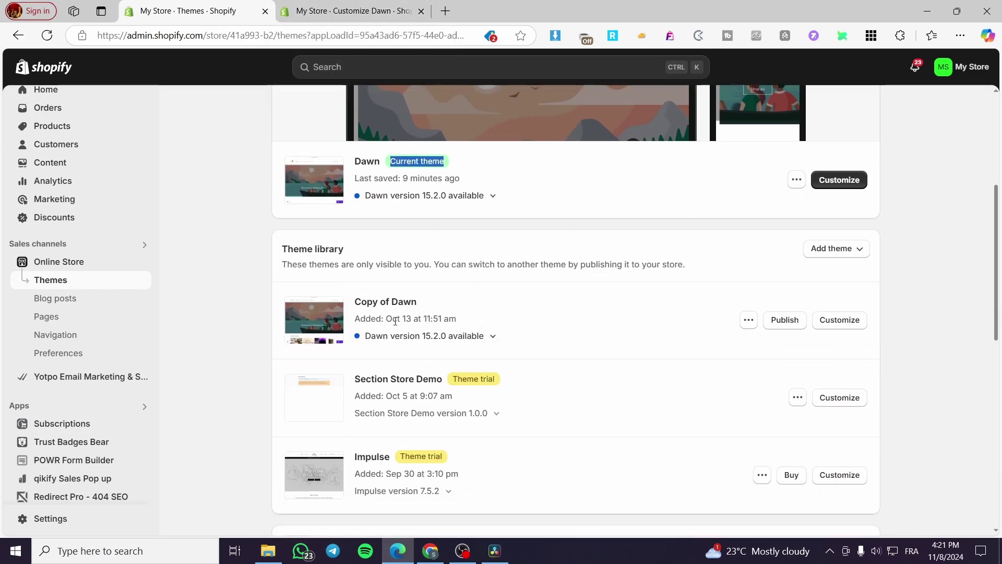
scroll(395, 321, up, 3)
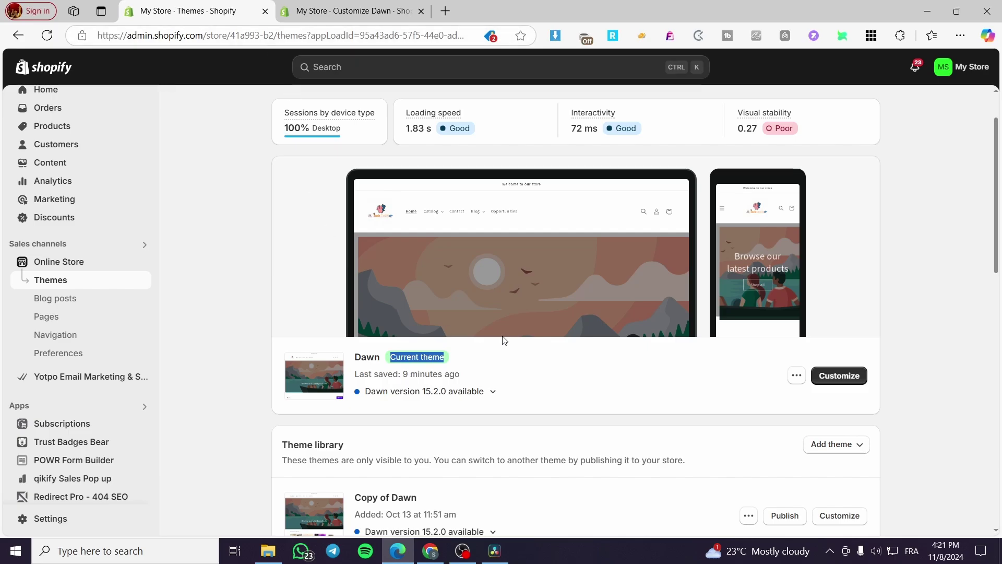
click(353, 11)
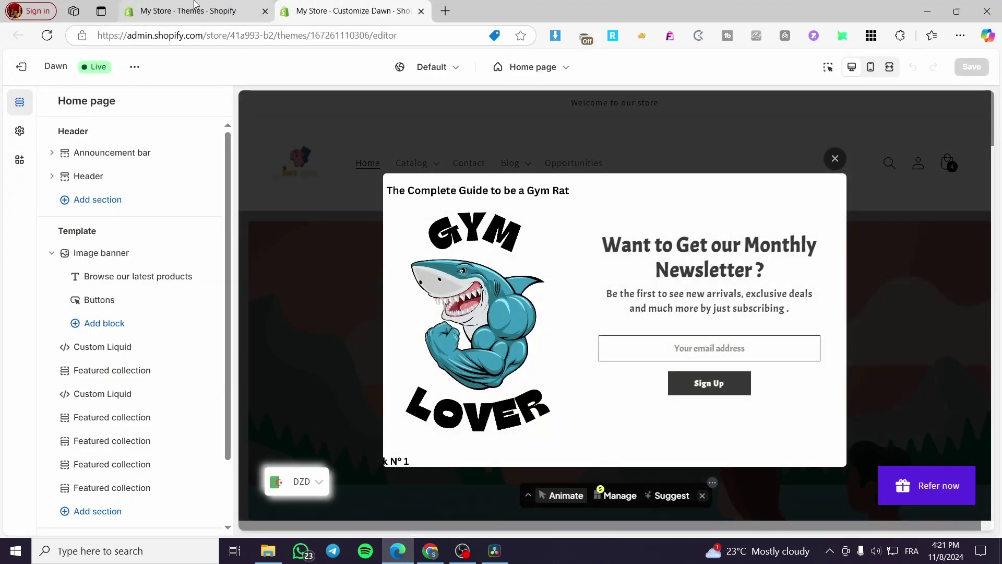
click(194, 4)
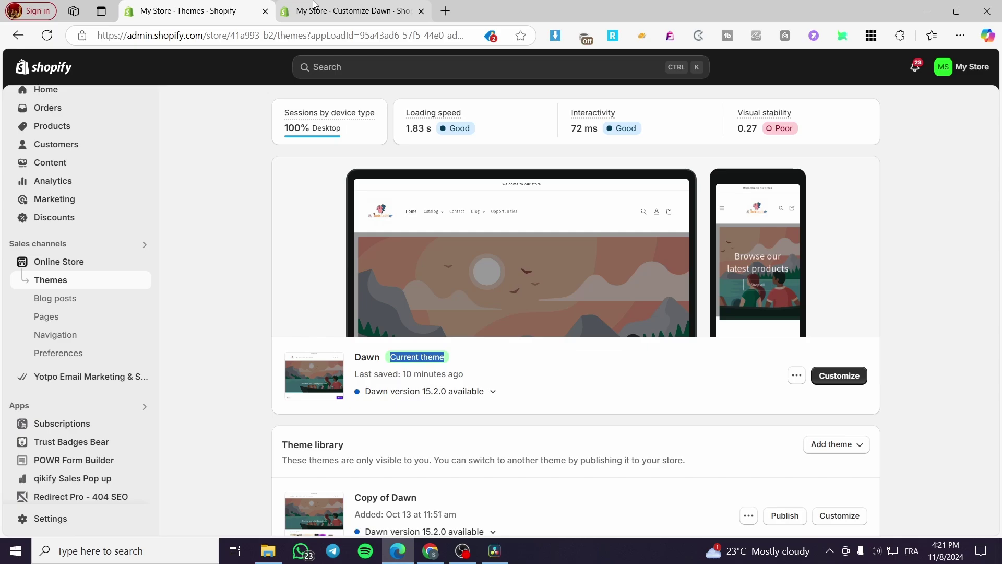
- Duplicate the live Dawn theme from its actions menu to create Copy of Dawn
mouse_move(315, 4)
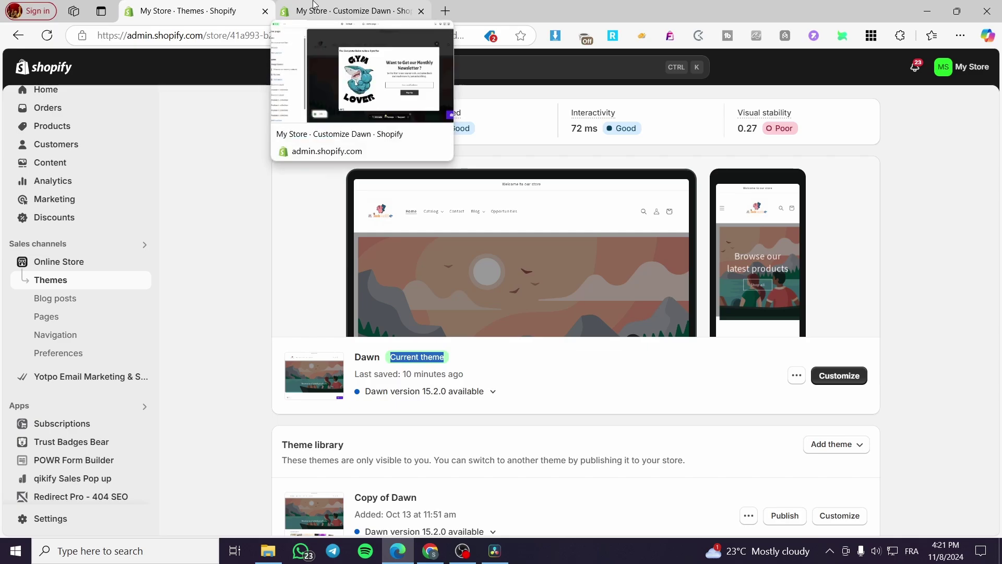
click(971, 272)
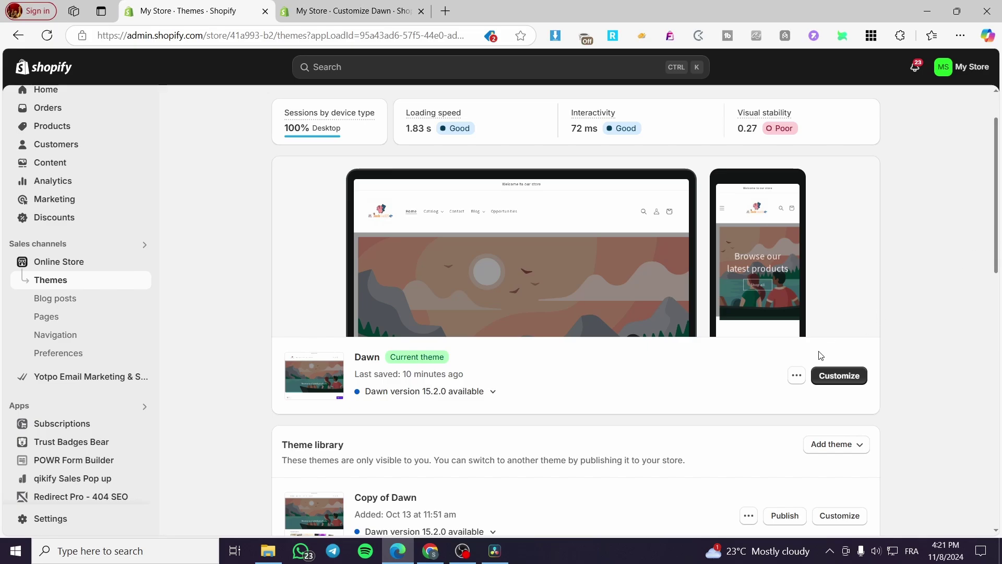
click(798, 382)
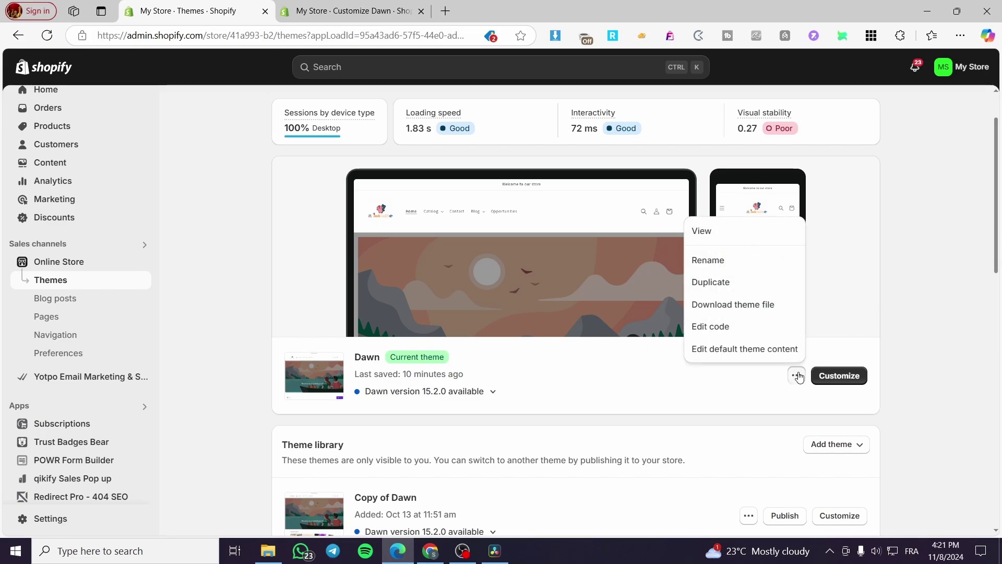
click(734, 288)
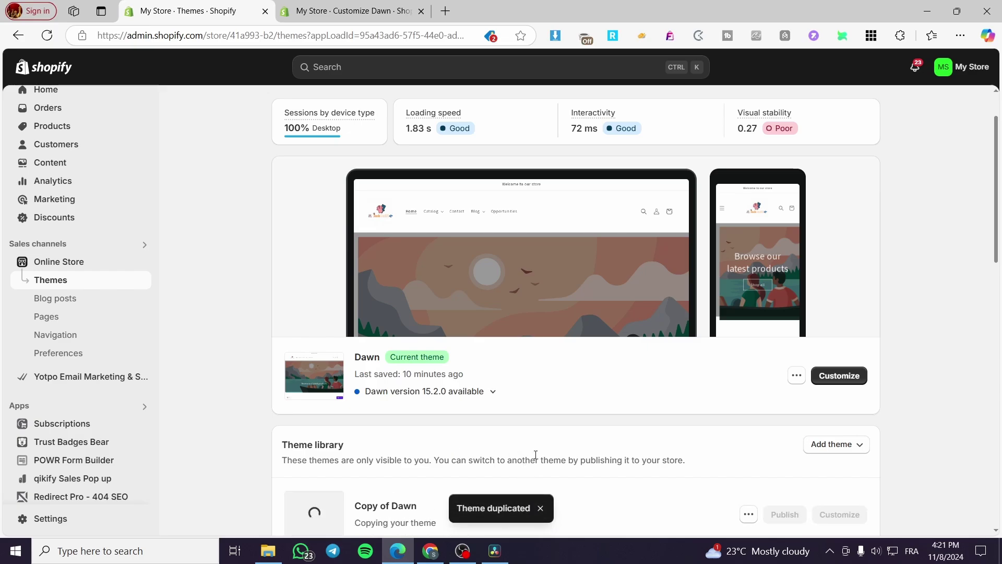
scroll(385, 472, down, 4)
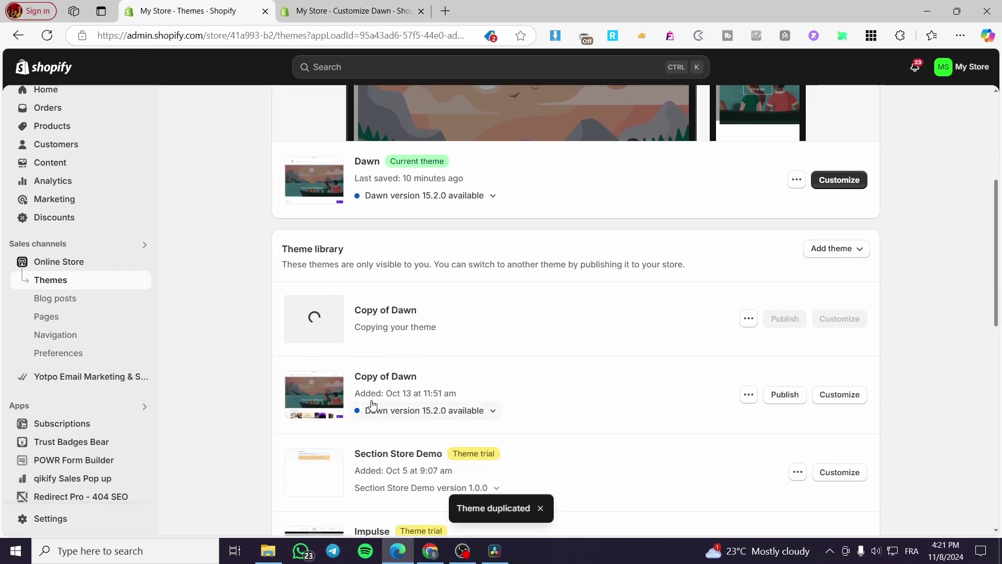
drag(469, 397, 349, 392)
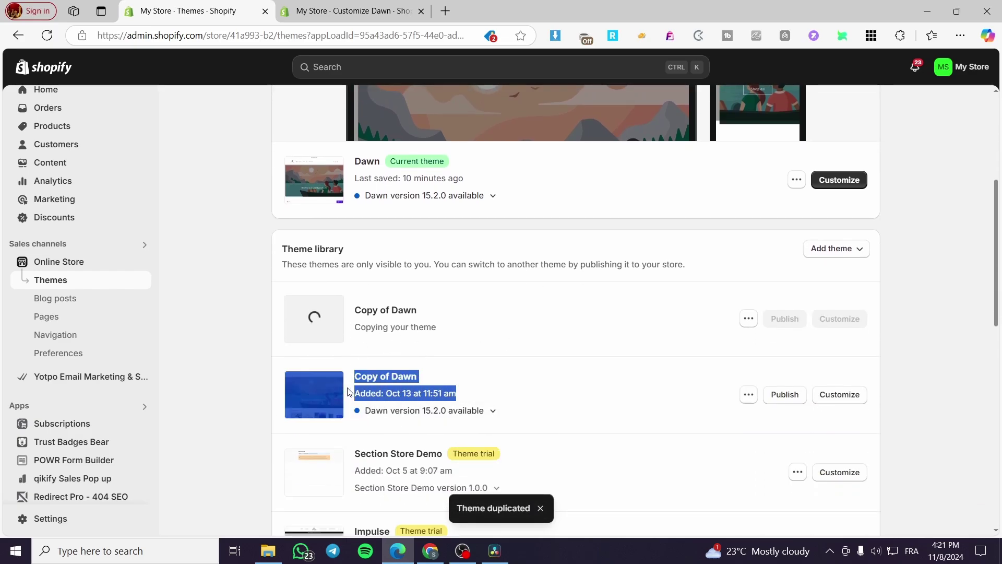
click(252, 398)
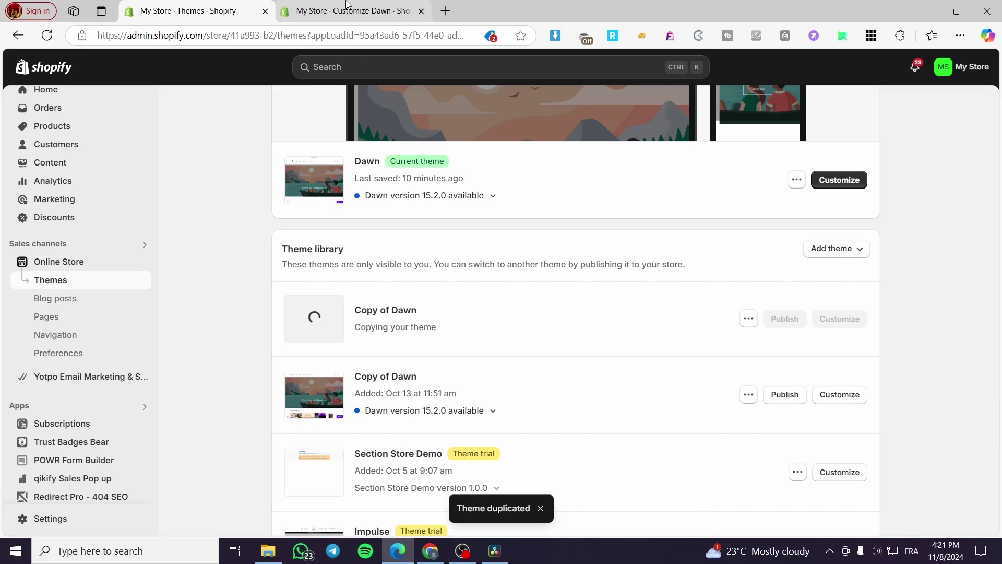
- Switch to the Dawn editor and dismiss the preview's newsletter popup and link dialog
click(348, 5)
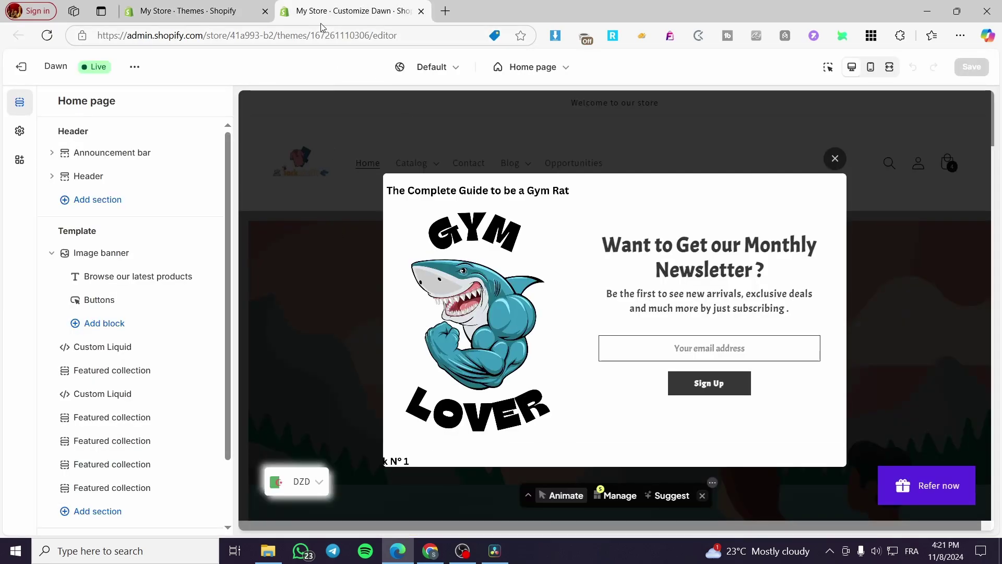
click(702, 495)
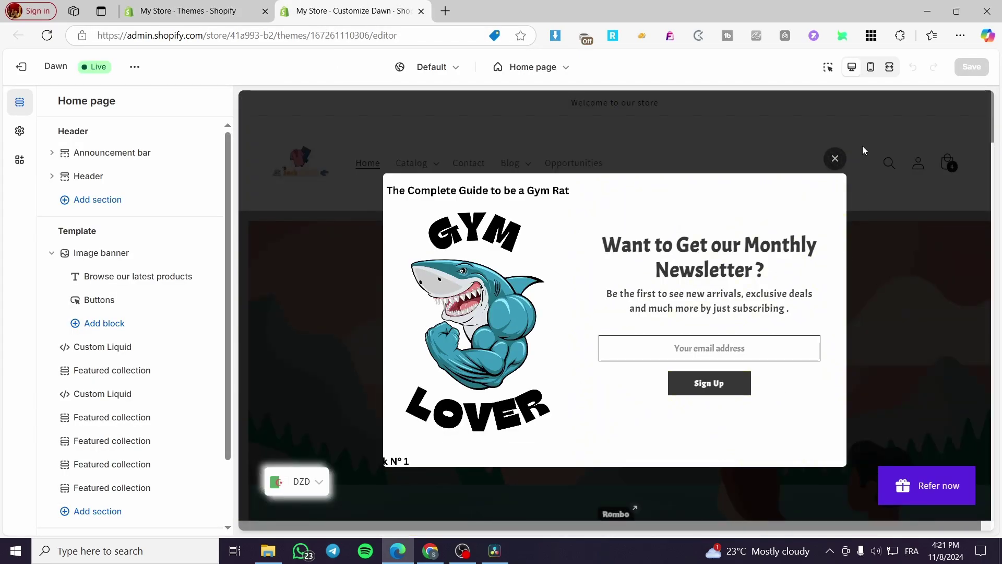
click(835, 159)
click(613, 118)
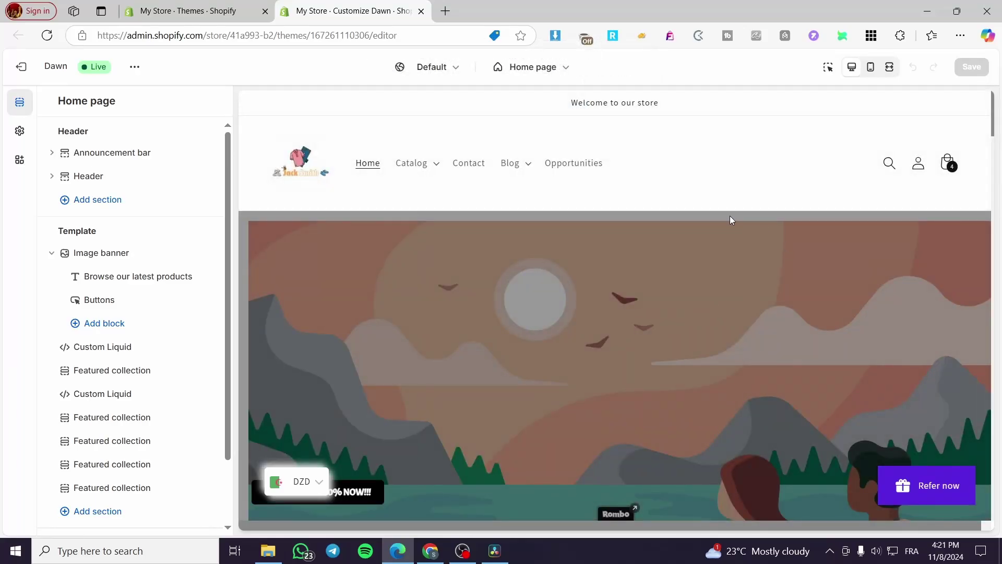
scroll(499, 284, down, 6)
scroll(493, 277, down, 1)
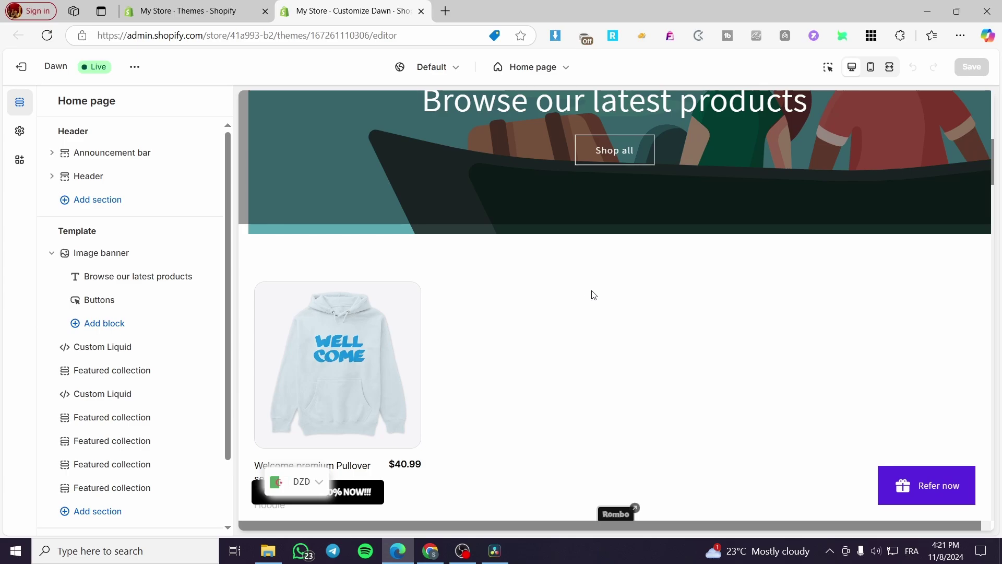
- Keep Home page selected and scroll the sections sidebar down to the Footer group
click(564, 72)
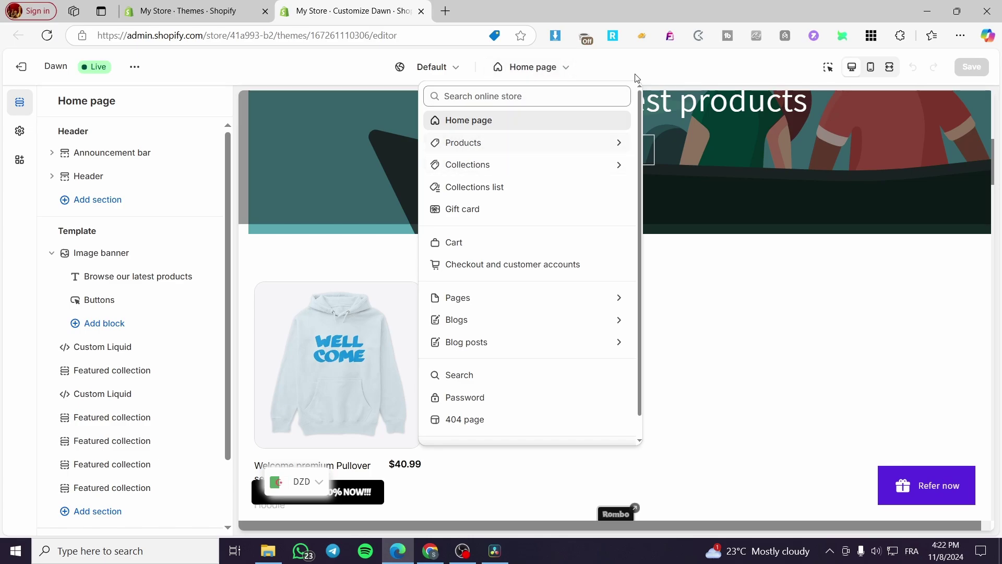
click(654, 68)
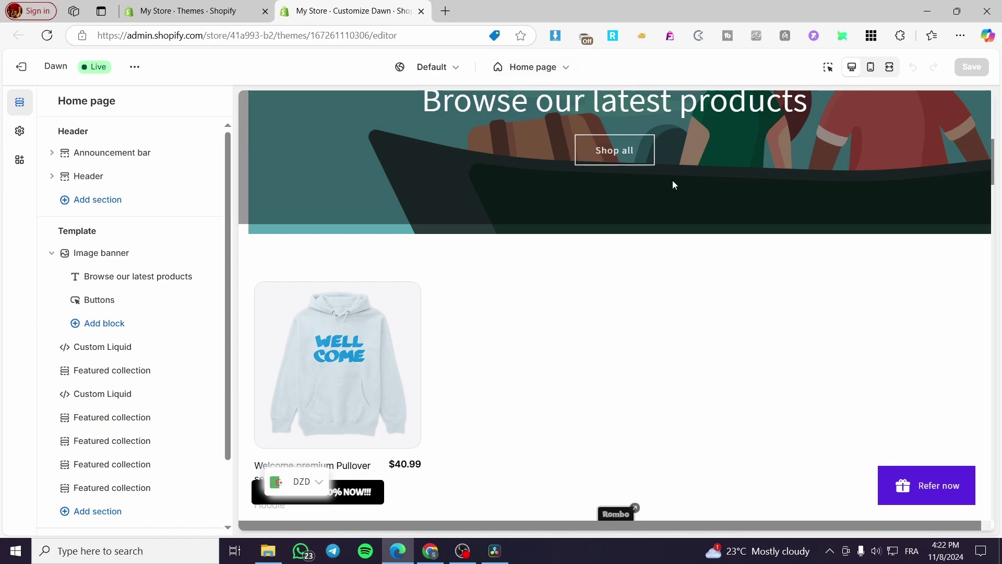
scroll(574, 321, down, 2)
scroll(599, 311, down, 6)
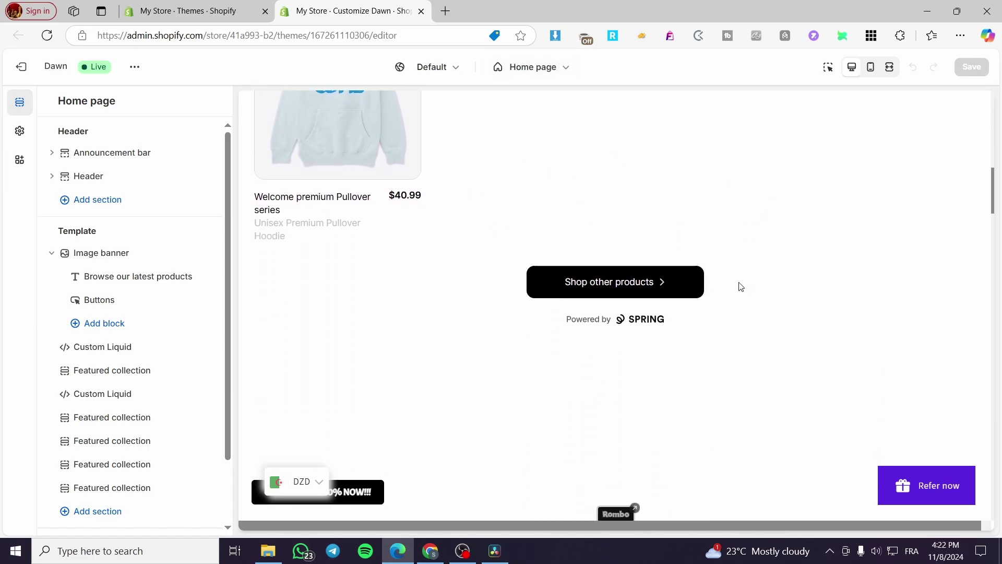
scroll(614, 277, down, 3)
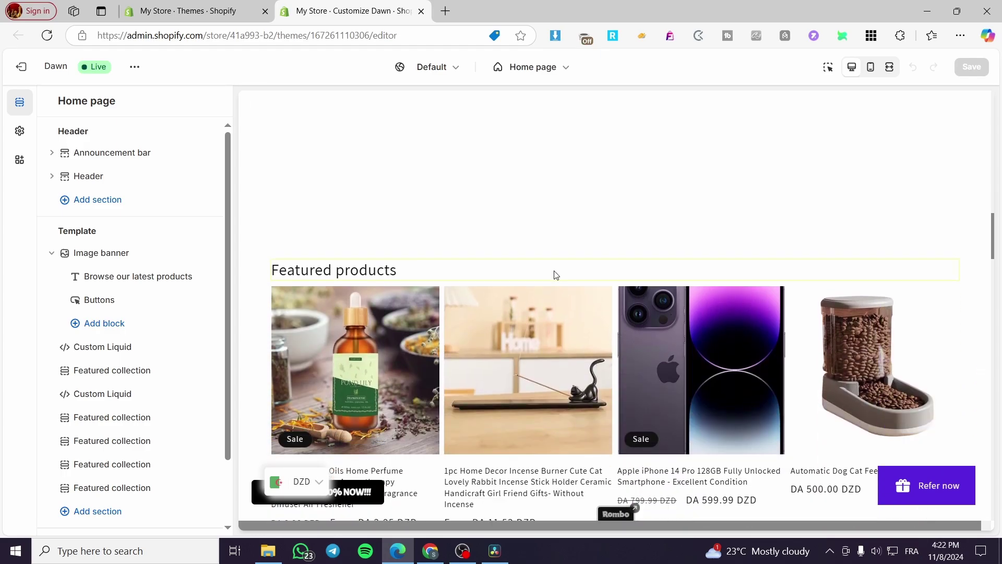
scroll(479, 327, down, 2)
scroll(478, 327, down, 1)
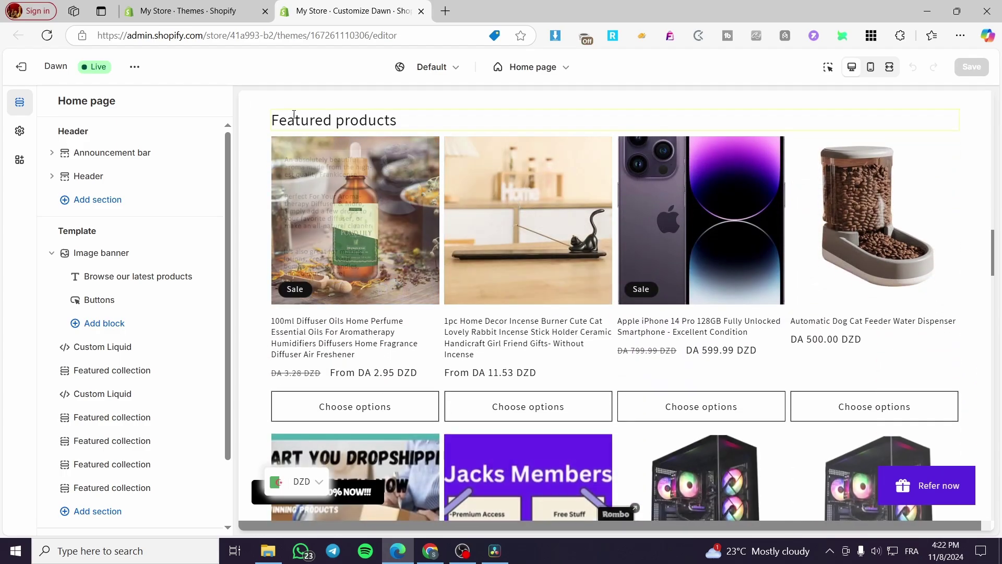
scroll(534, 133, down, 8)
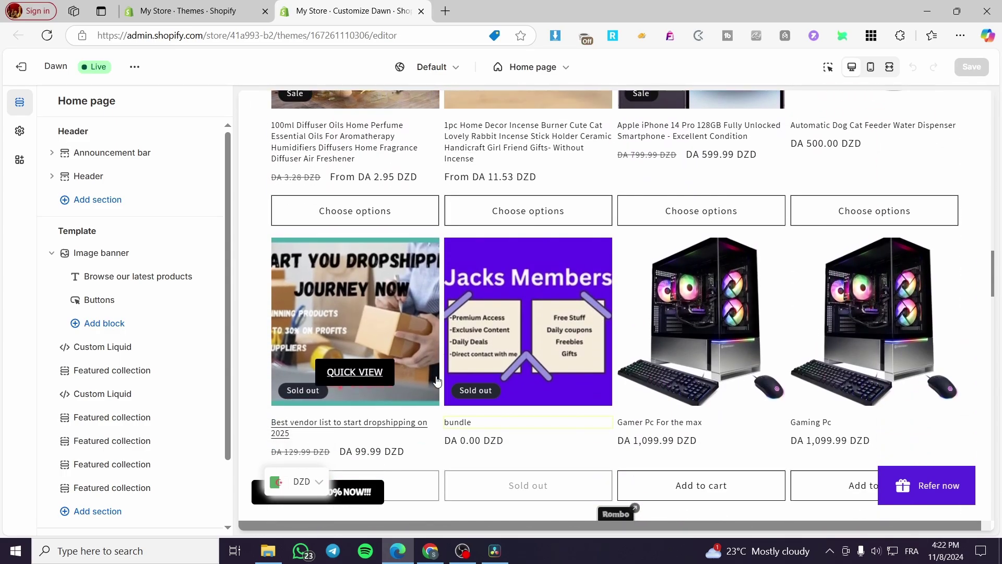
scroll(485, 335, up, 14)
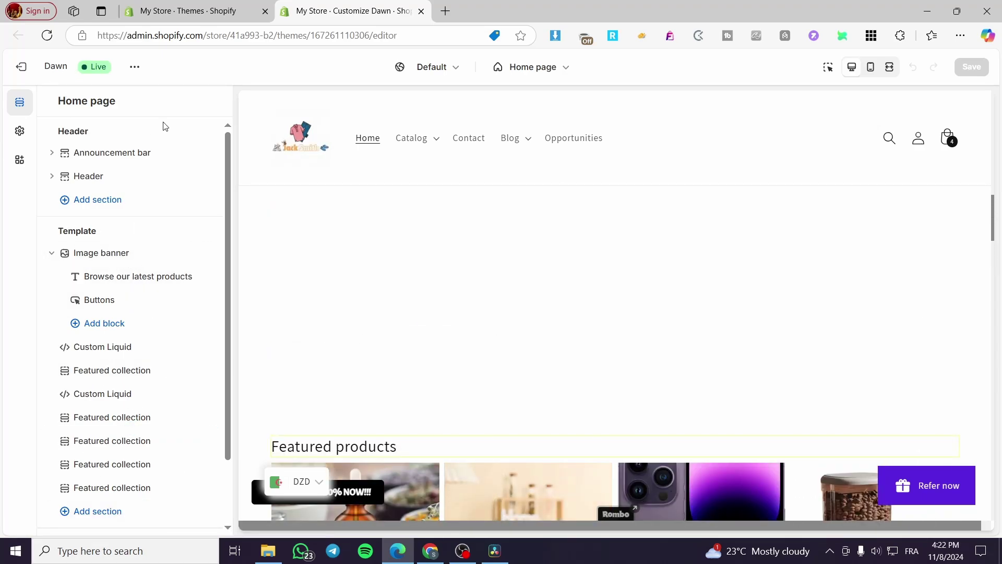
scroll(96, 434, down, 2)
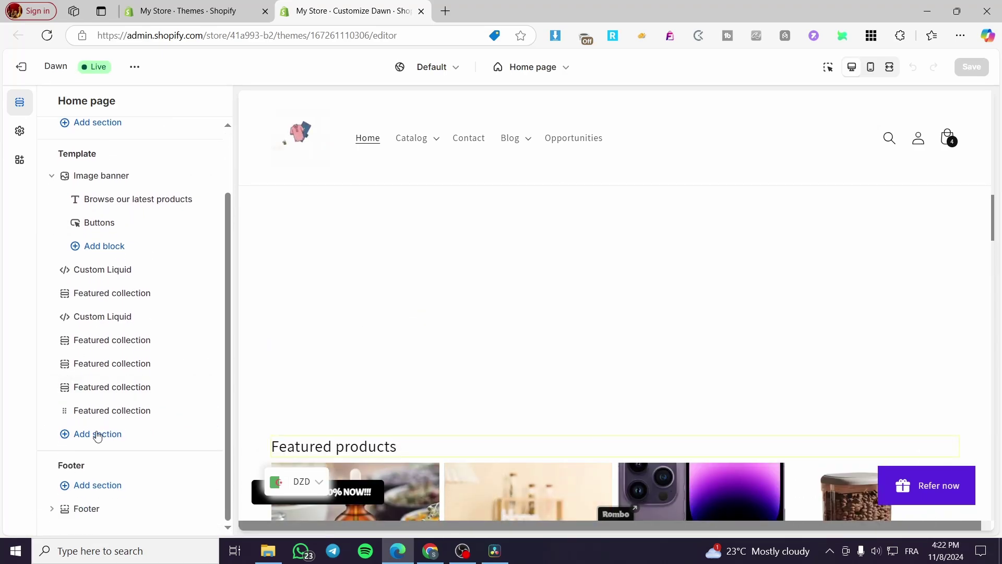
- Choose Featured collection from the Template's Add section list
click(127, 443)
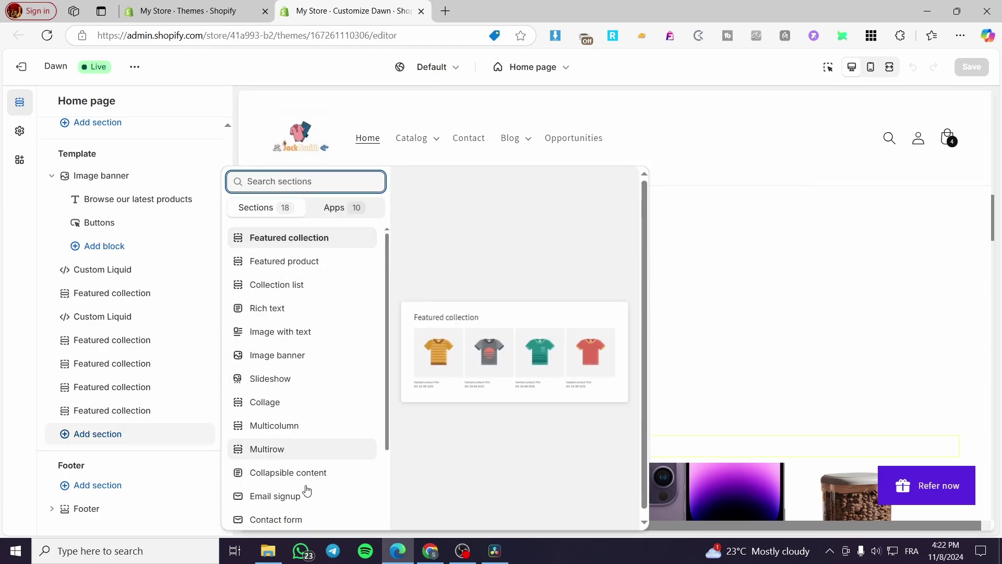
scroll(308, 493, down, 3)
scroll(306, 485, up, 3)
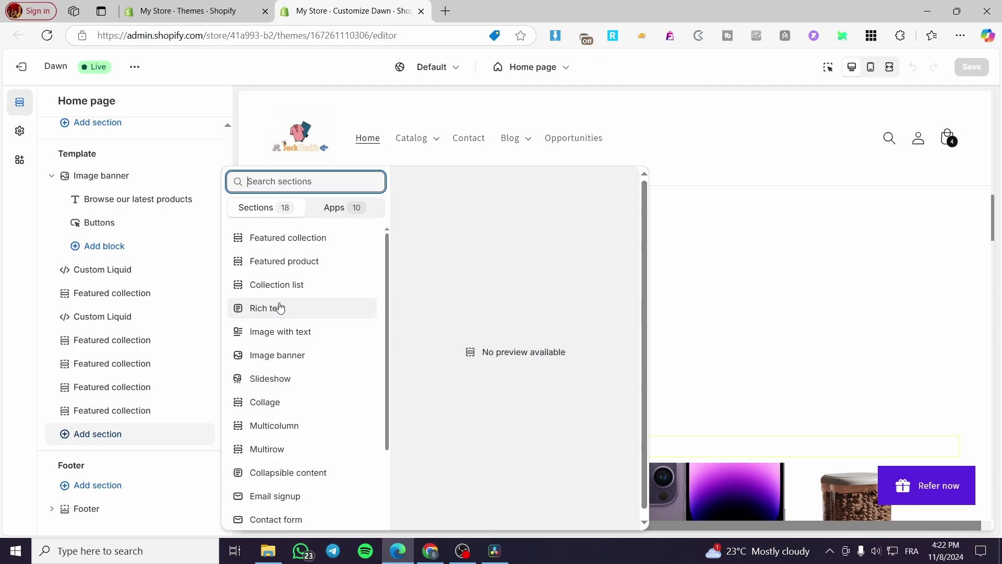
click(277, 241)
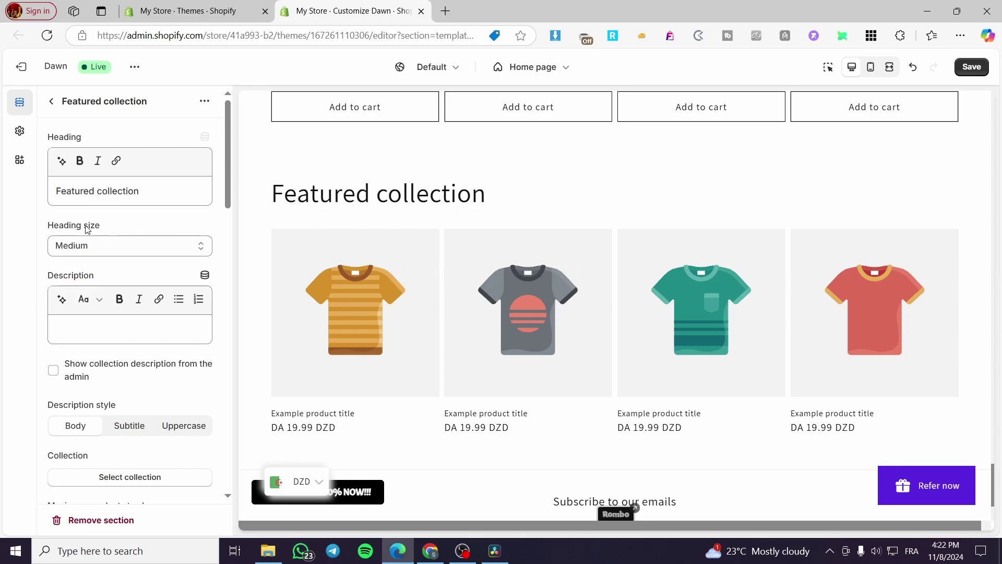
- Make the 'Featured collection' heading bold with Small heading size
drag(150, 196, 4, 189)
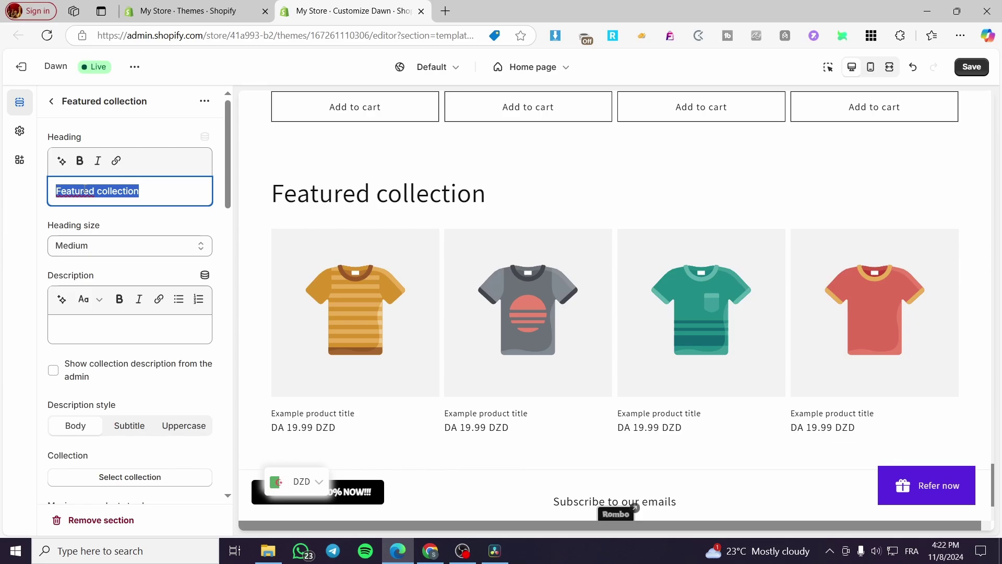
click(79, 160)
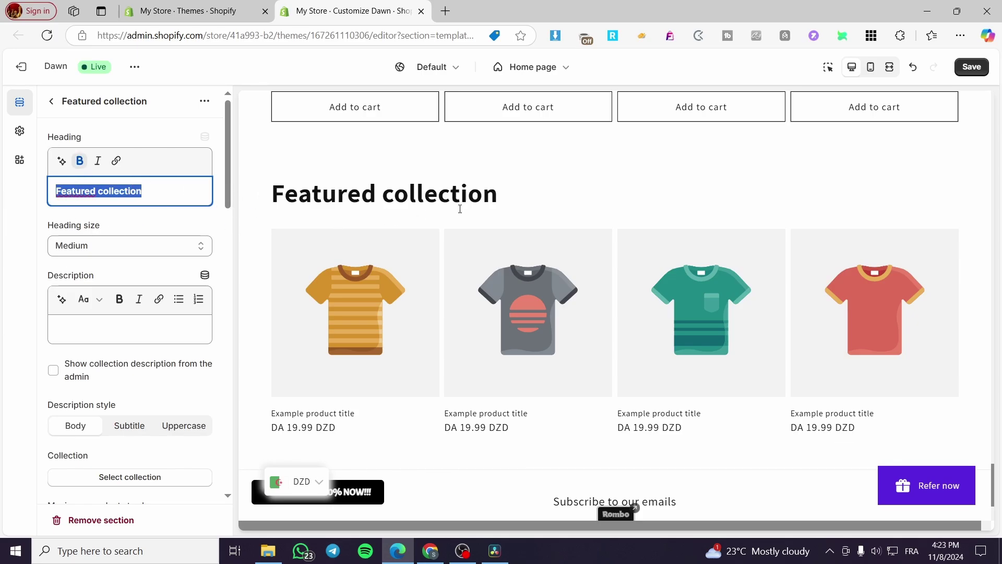
click(163, 250)
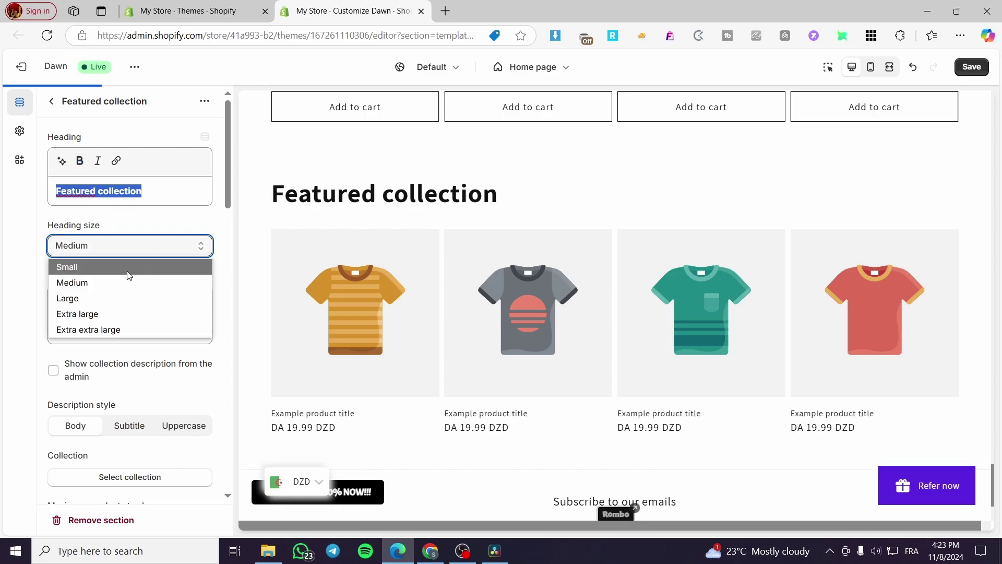
click(127, 272)
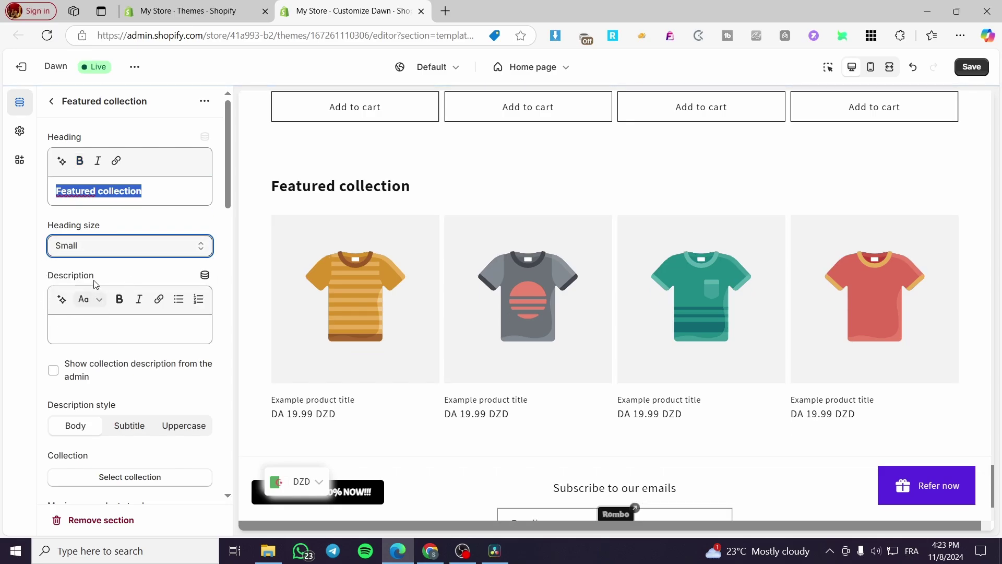
- Clear the Description field so the section has no description
click(88, 325)
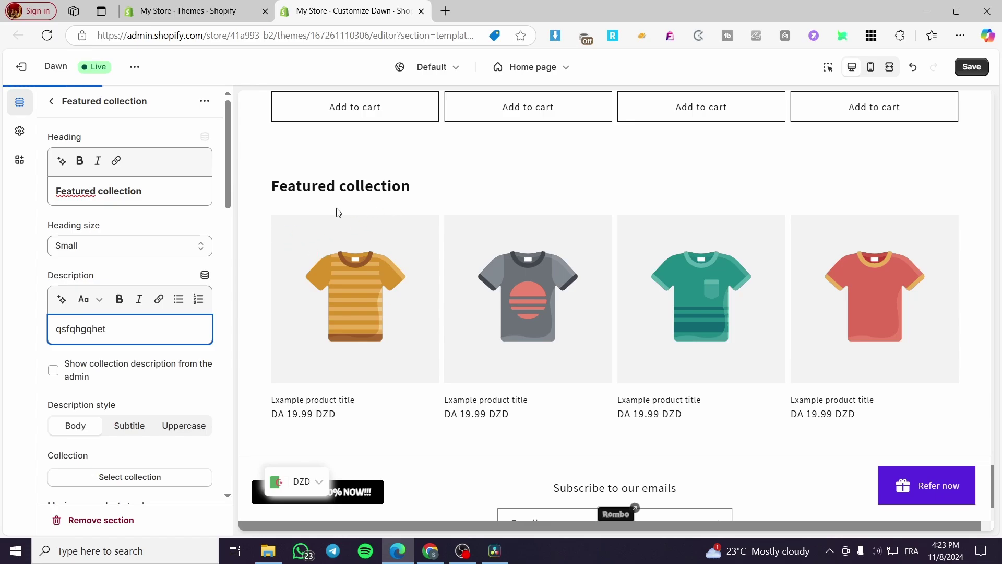
key(ctrl+a)
key(BackSpace)
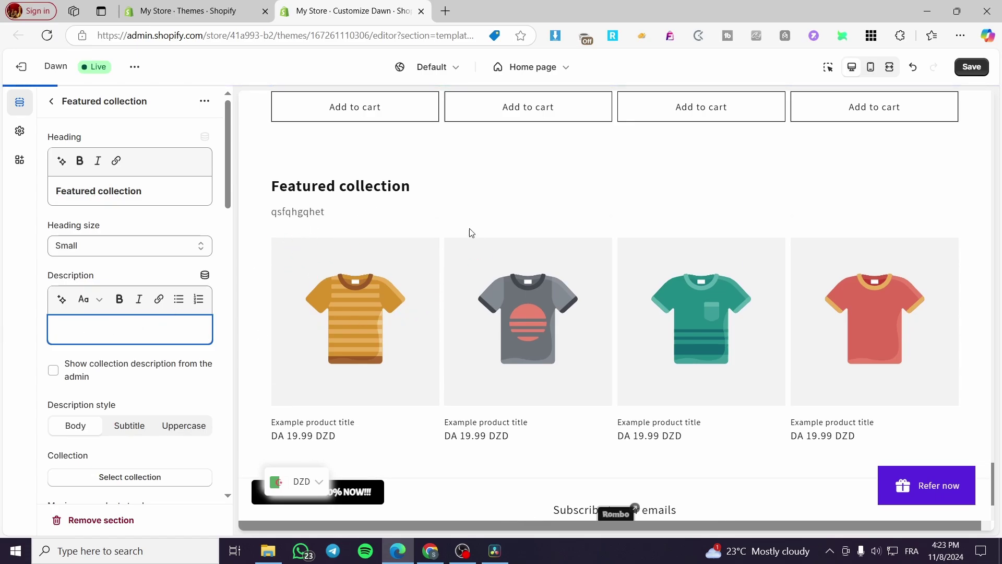
scroll(66, 352, down, 1)
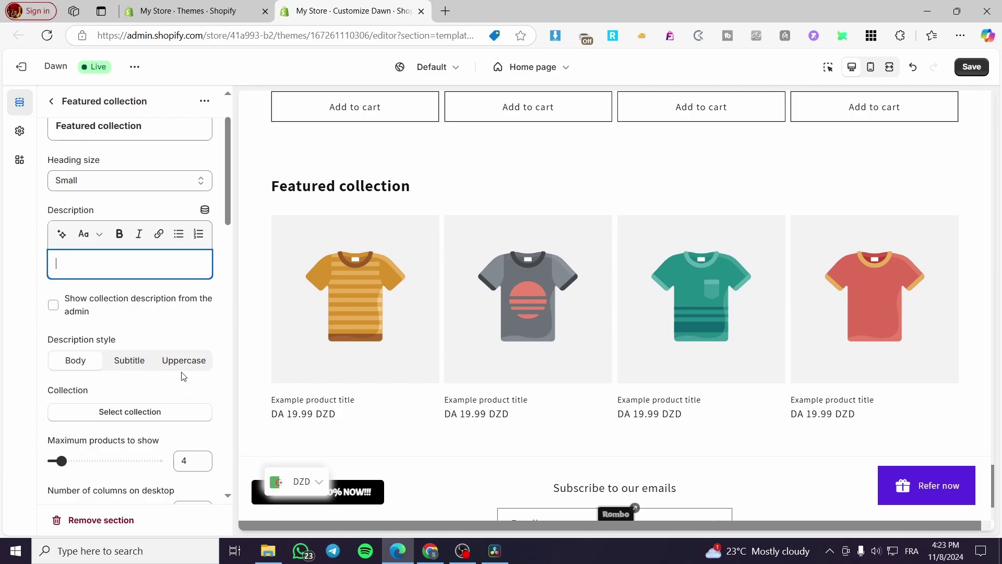
scroll(183, 376, down, 2)
- Pick Accessories Collection in the section's collection picker
click(124, 283)
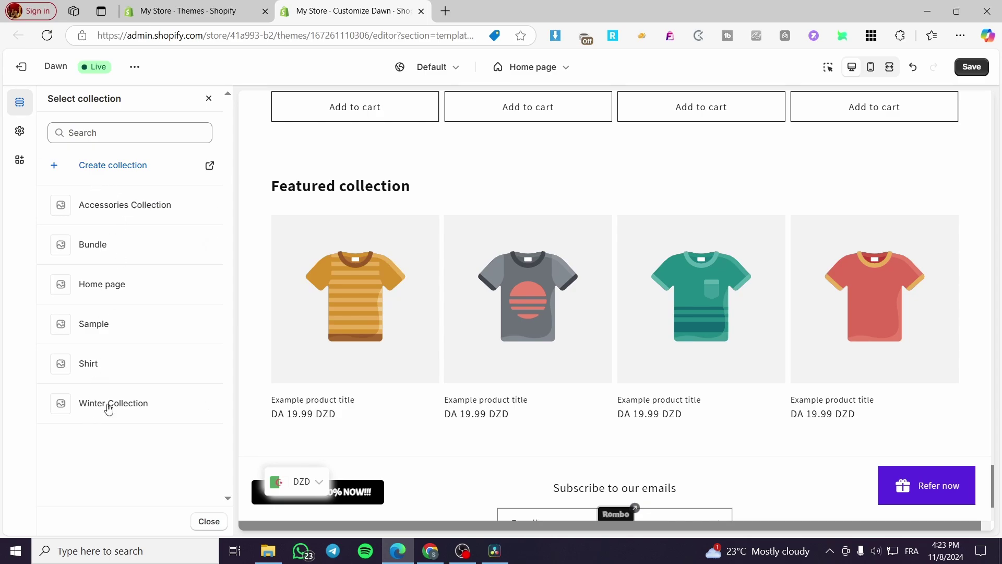
click(110, 166)
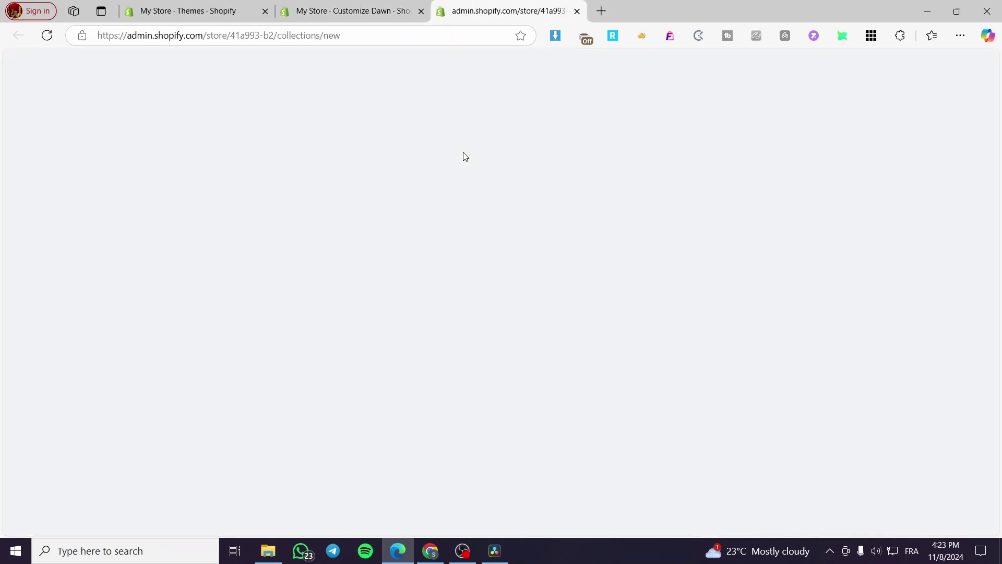
click(577, 11)
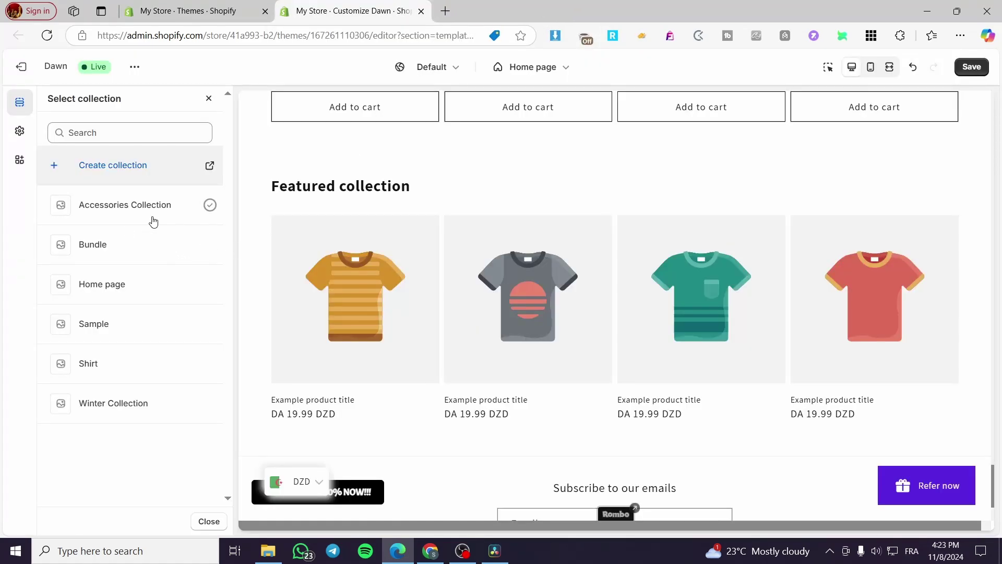
click(126, 208)
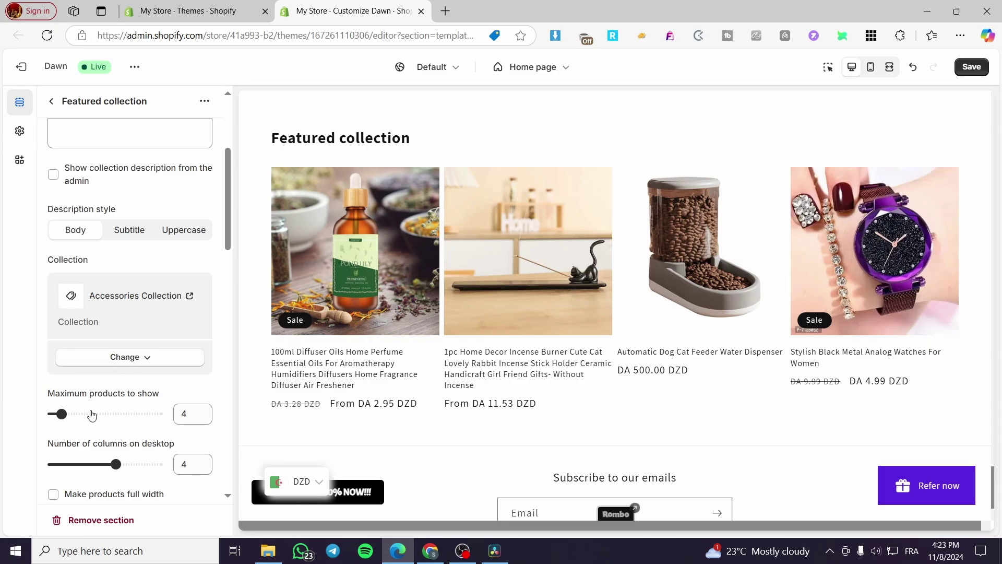
scroll(92, 415, down, 1)
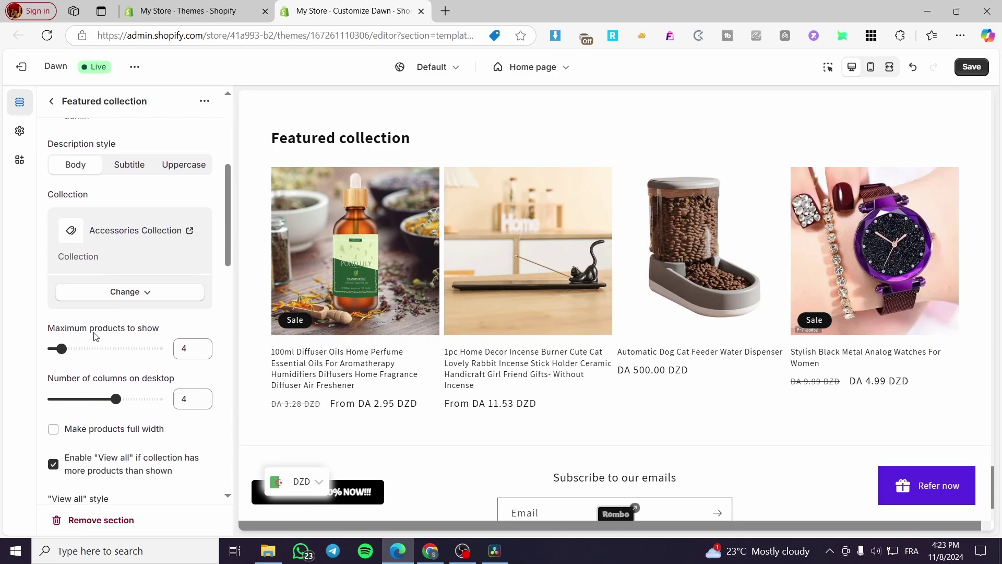
drag(61, 348, 52, 348)
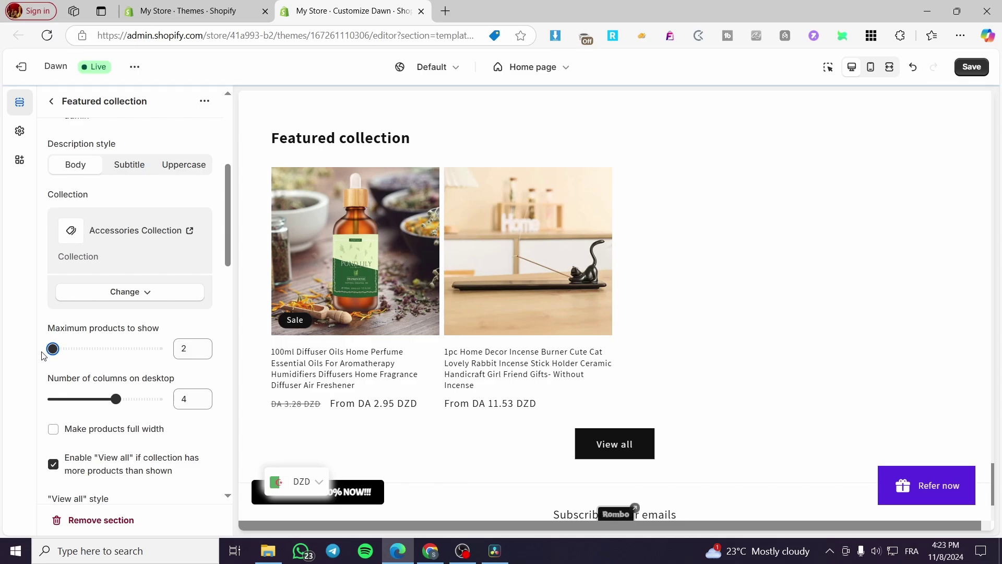
drag(54, 348, 57, 348)
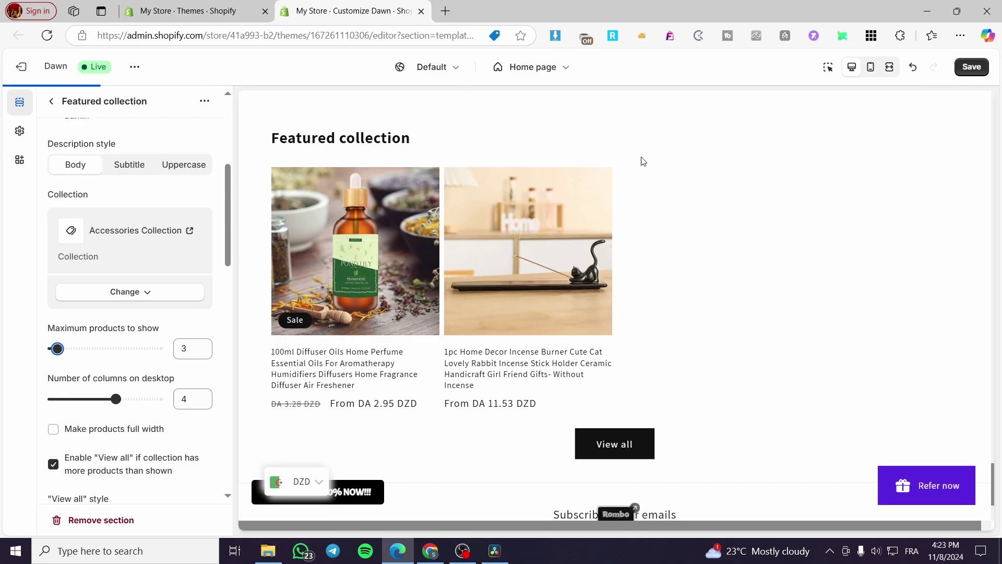
key(Right)
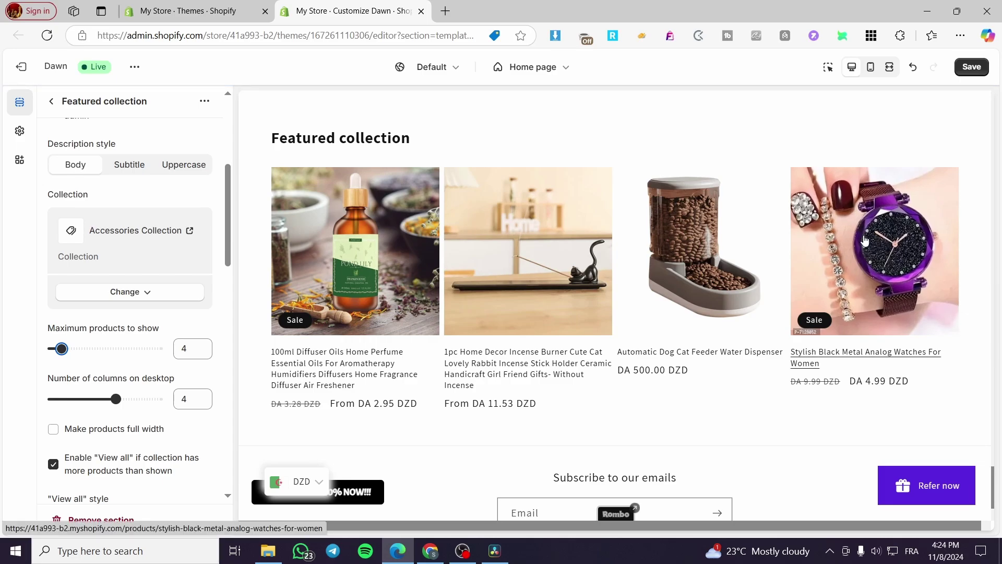
mouse_move(61, 348)
mouse_down()
mouse_move(70, 348)
mouse_move(61, 349)
mouse_up()
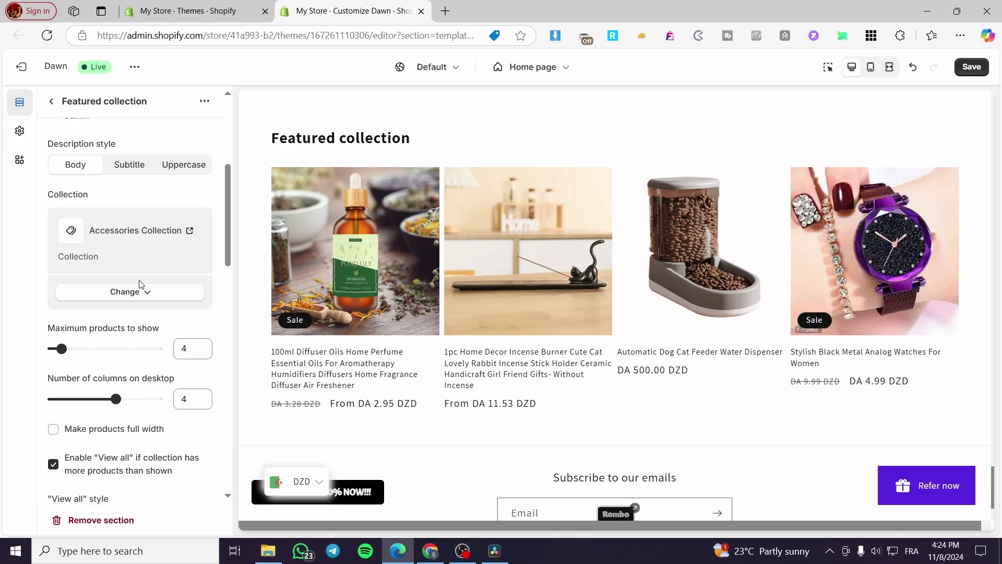
- Set the section's View all button style to Solid button
scroll(139, 285, down, 5)
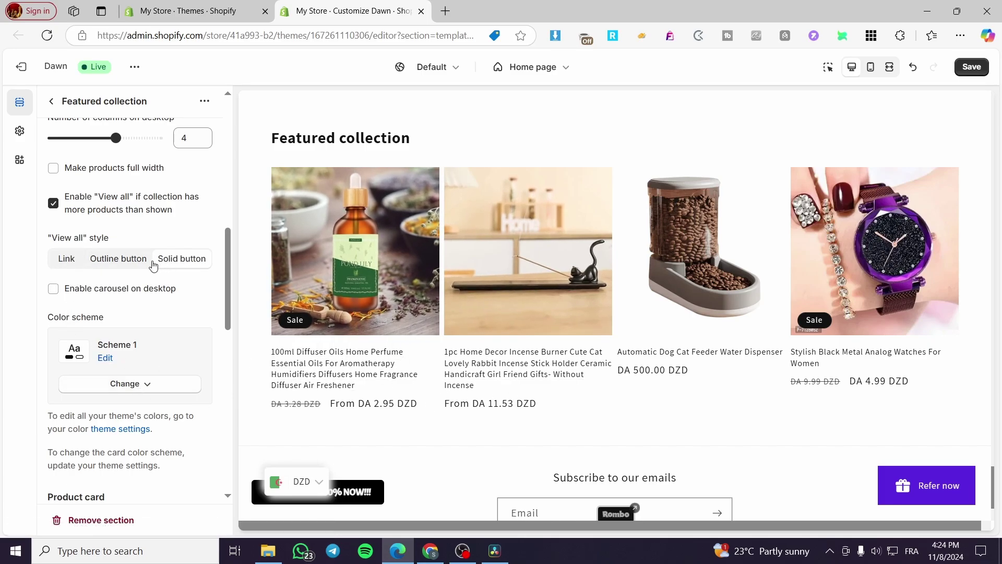
click(131, 266)
- Apply the blue Scheme 5 colour scheme to the Featured collection section
click(147, 384)
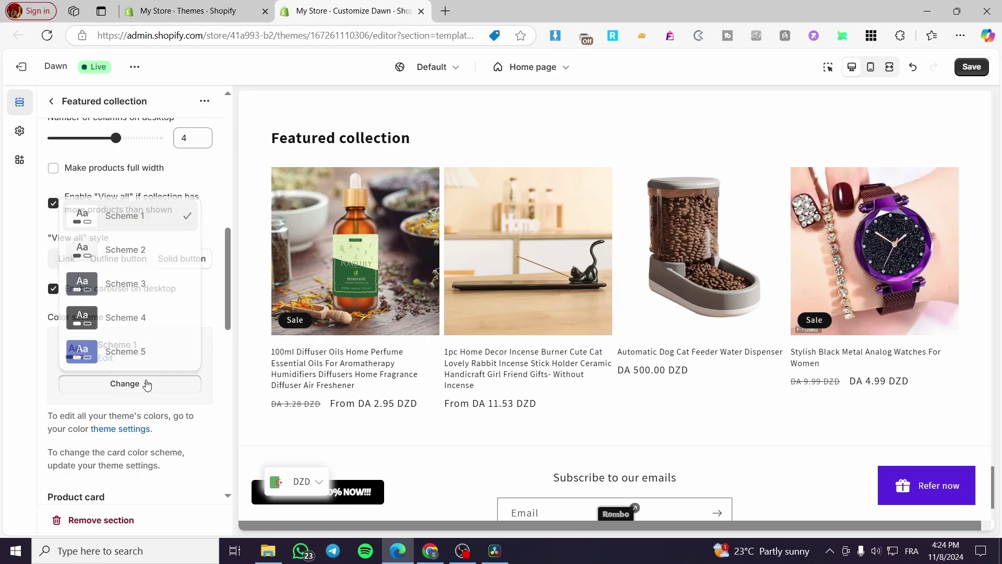
click(157, 351)
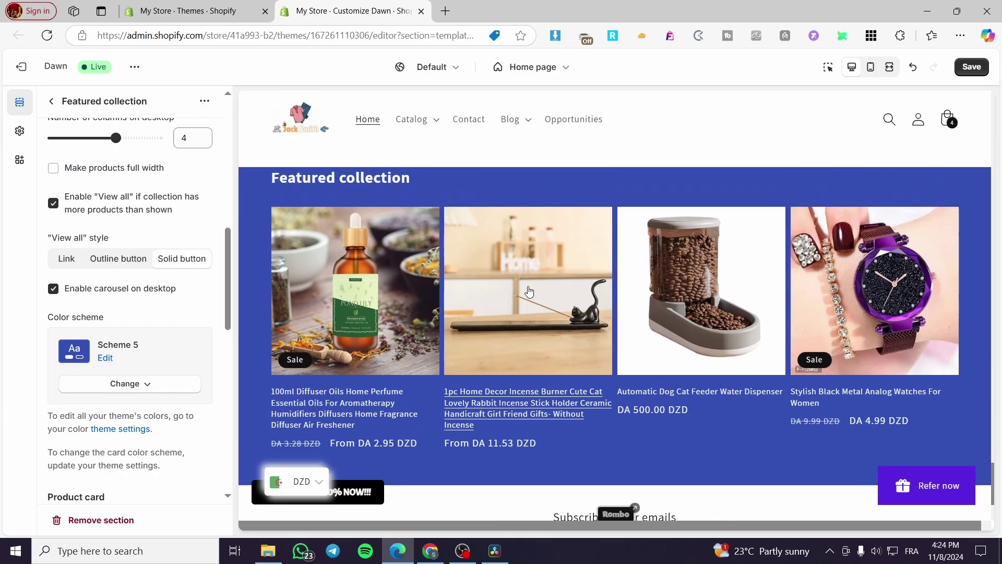
scroll(152, 417, down, 3)
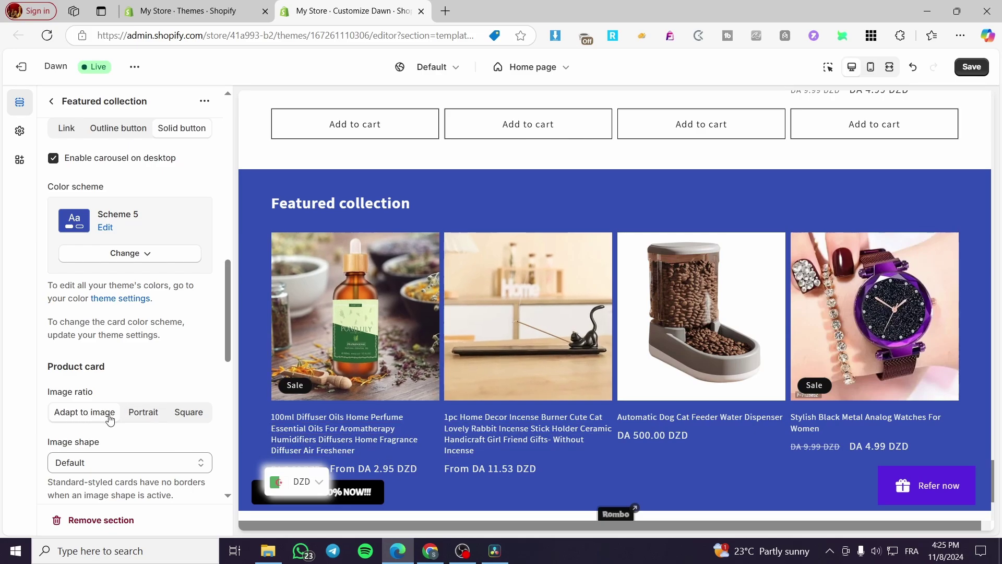
- Try a portrait image ratio, then let product images keep their own proportions
click(146, 413)
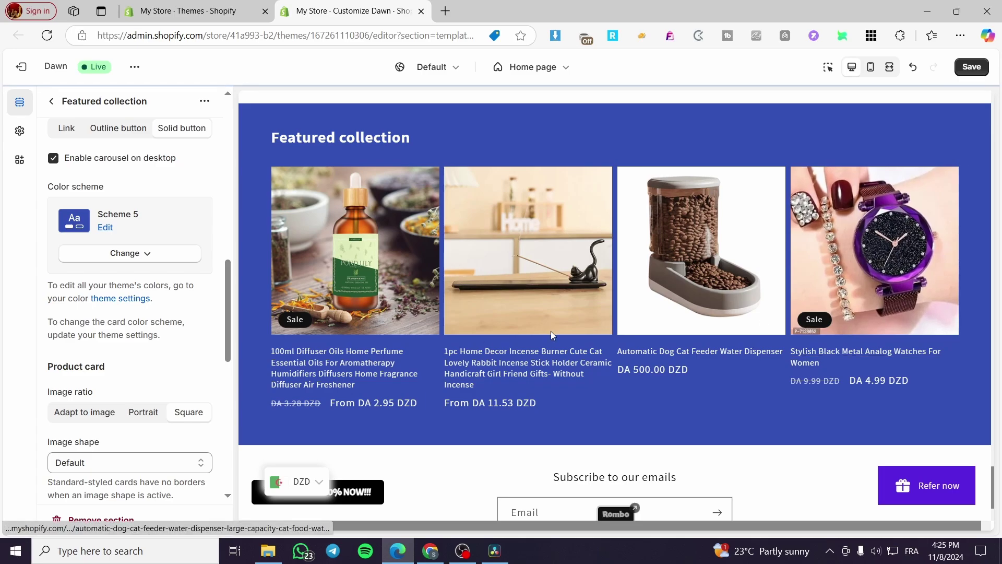
click(89, 412)
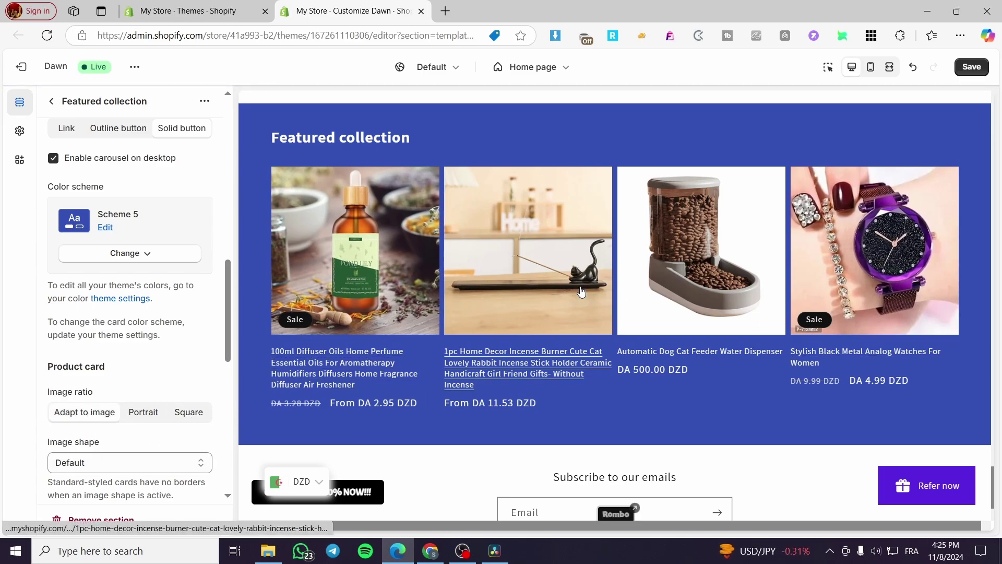
scroll(106, 332, down, 3)
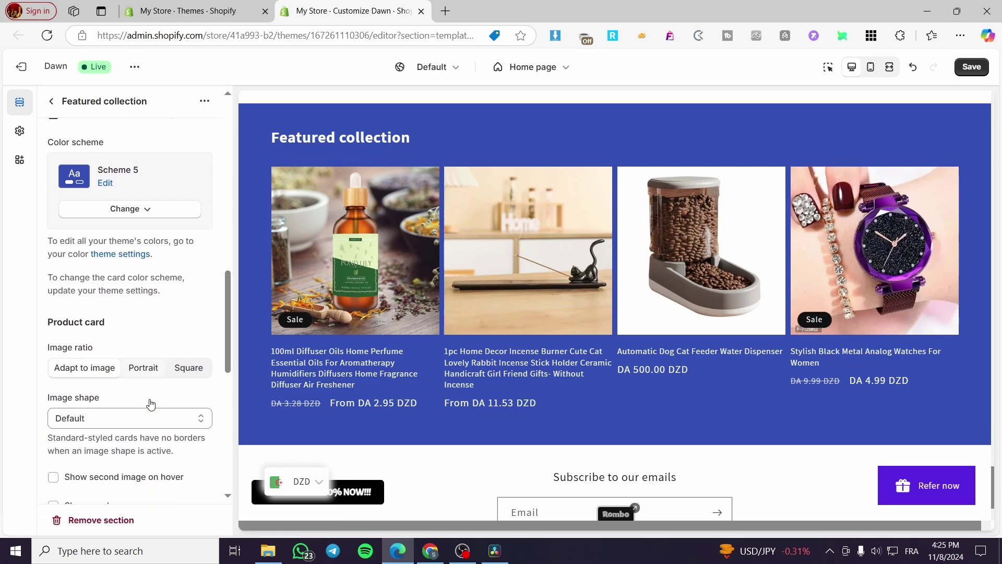
- Try a Round image shape, revert to Default, and show a second image on hover
click(107, 332)
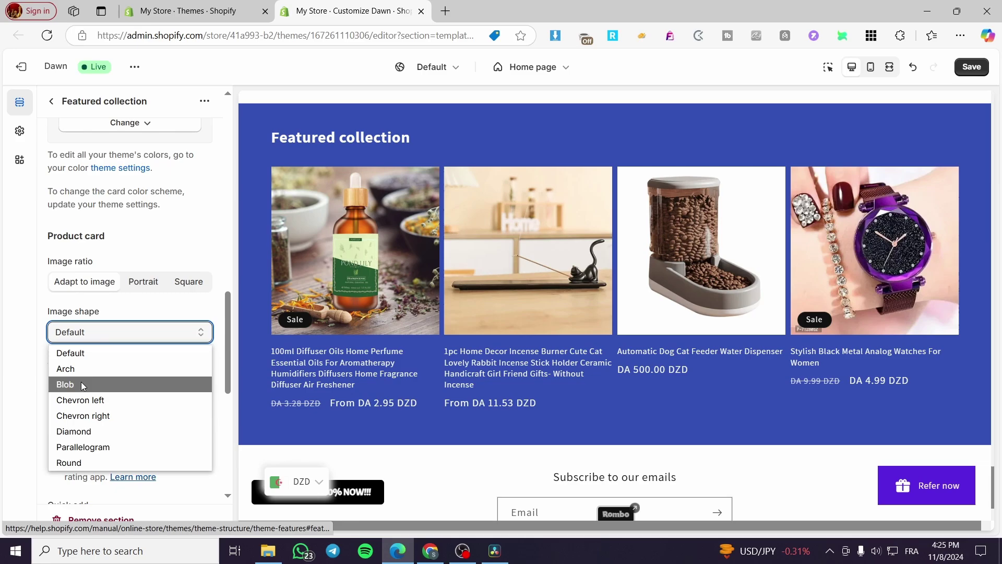
click(85, 464)
click(109, 332)
click(107, 359)
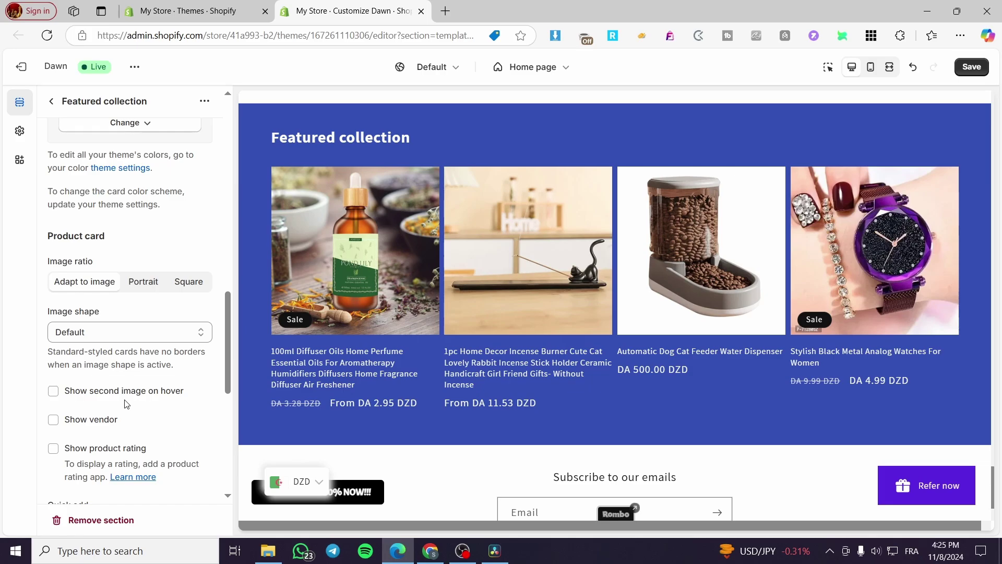
click(150, 397)
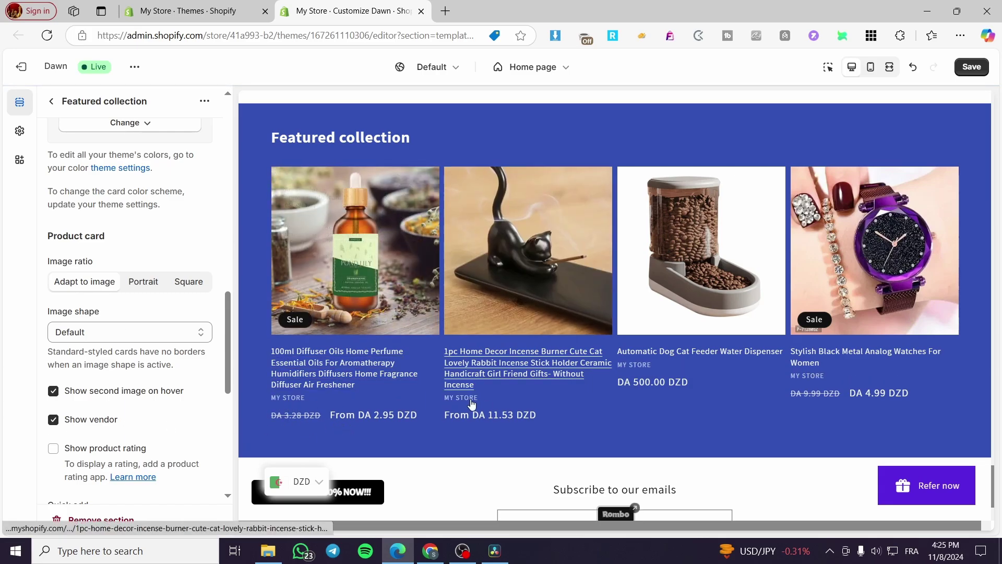
- Test the Standard quick add on the first product card, then close its preview
scroll(105, 444, down, 1)
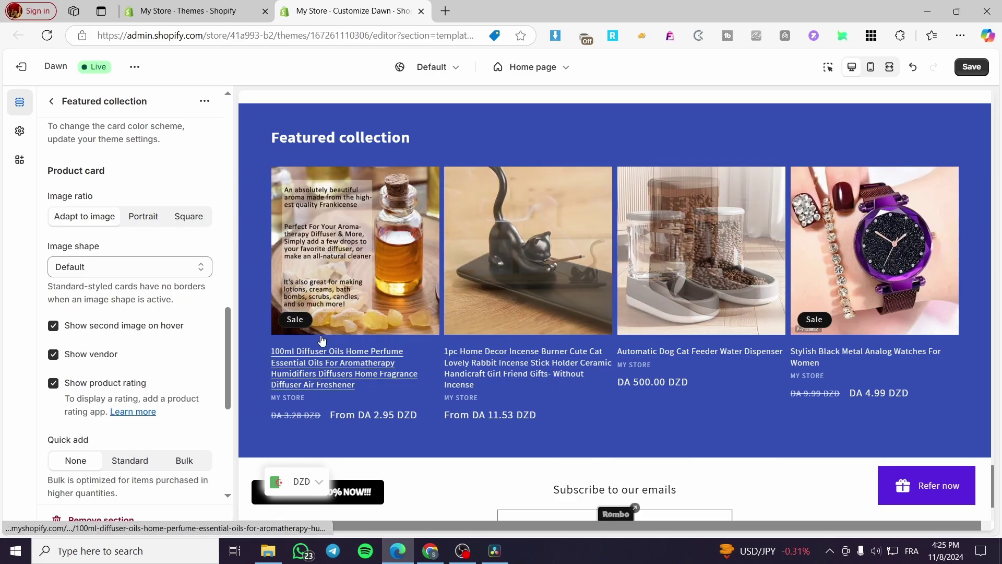
scroll(319, 339, down, 2)
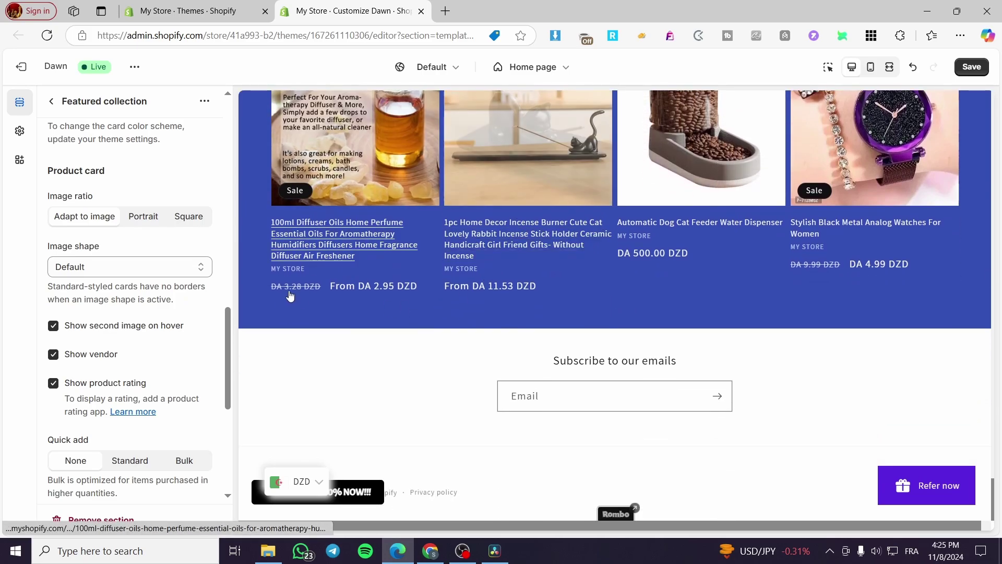
scroll(178, 408, down, 4)
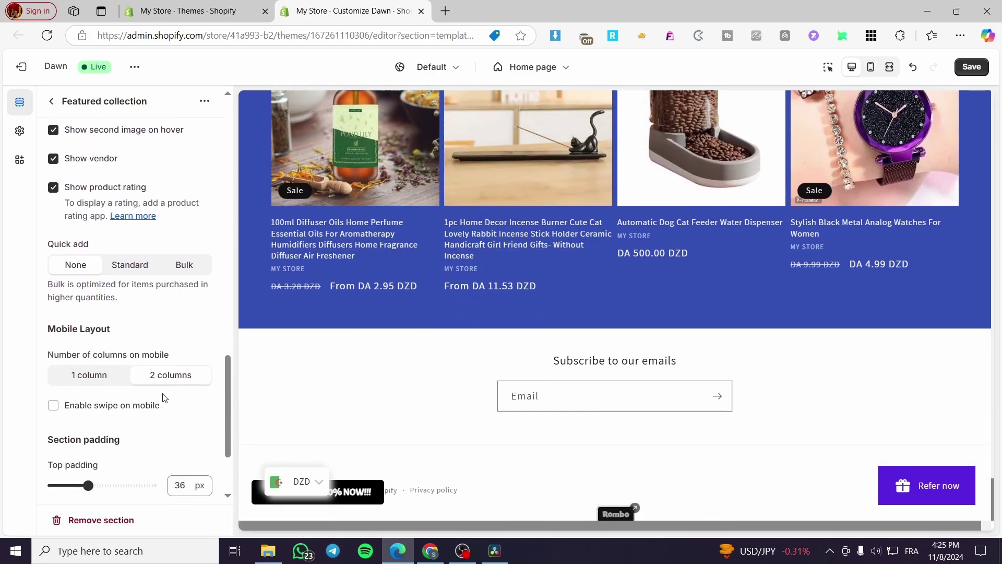
scroll(94, 292, up, 2)
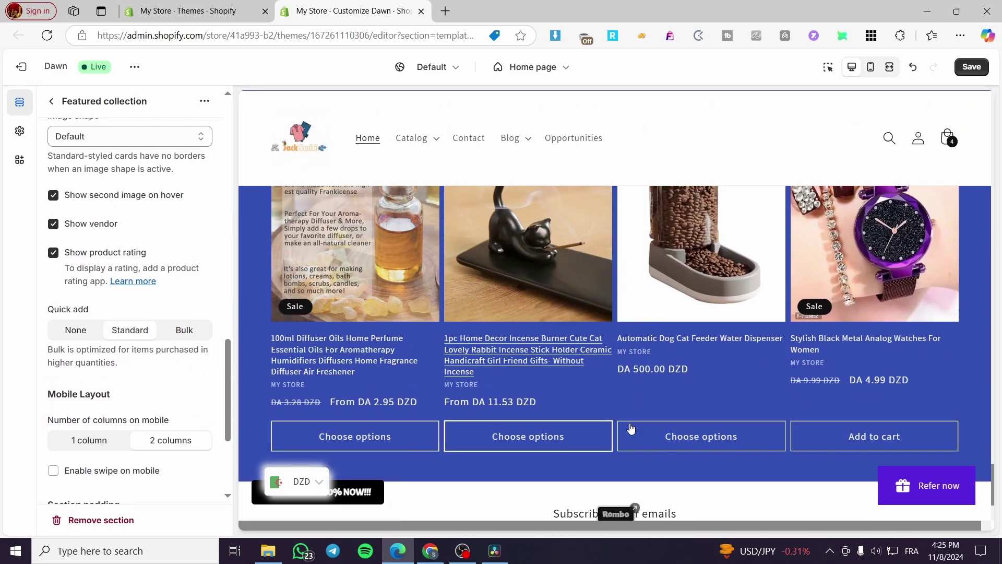
click(359, 438)
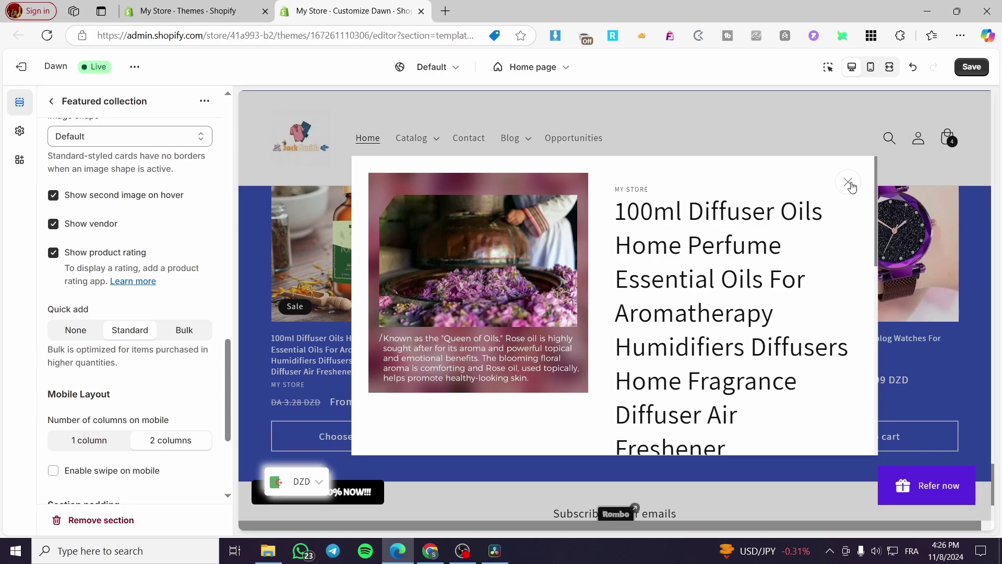
click(848, 183)
scroll(113, 364, down, 1)
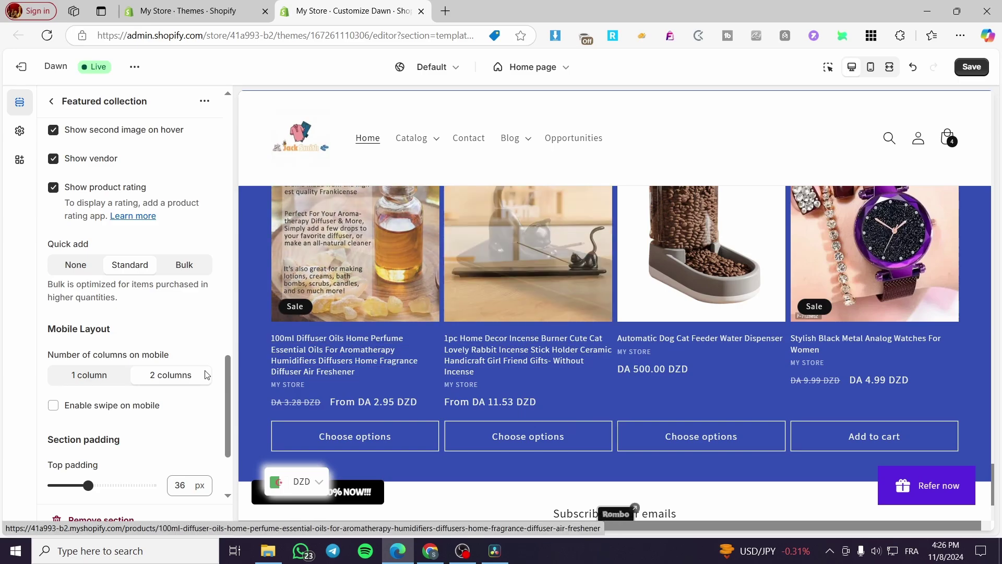
scroll(184, 394, down, 3)
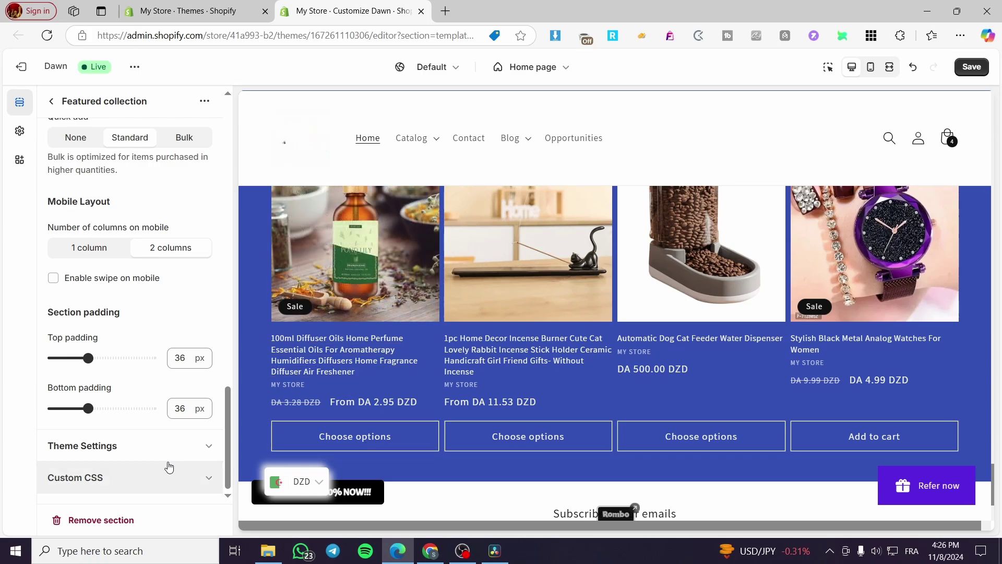
- Expand the section's Theme settings, then save the home page's Featured collection changes
click(202, 450)
scroll(201, 450, down, 3)
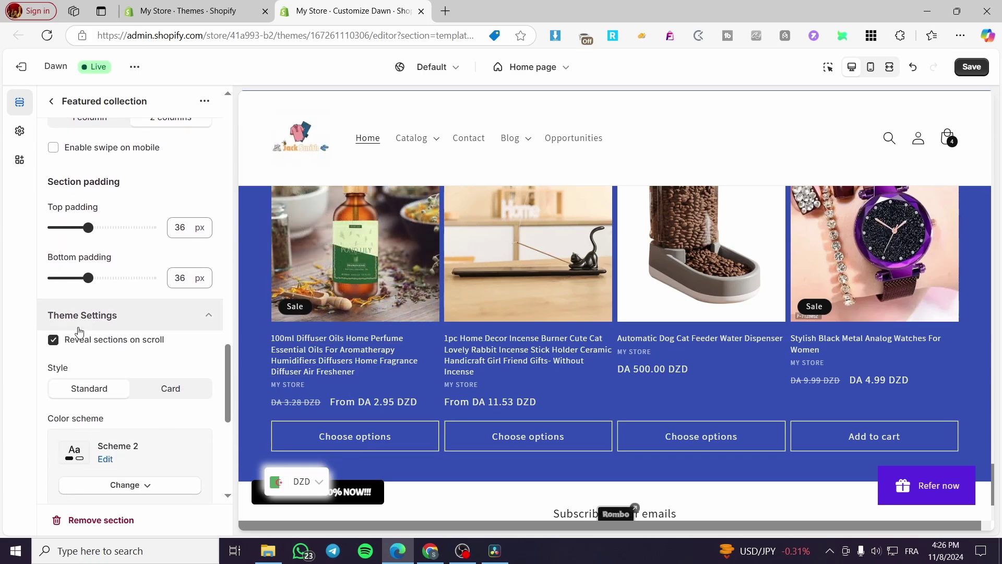
scroll(153, 324, down, 5)
scroll(129, 370, down, 3)
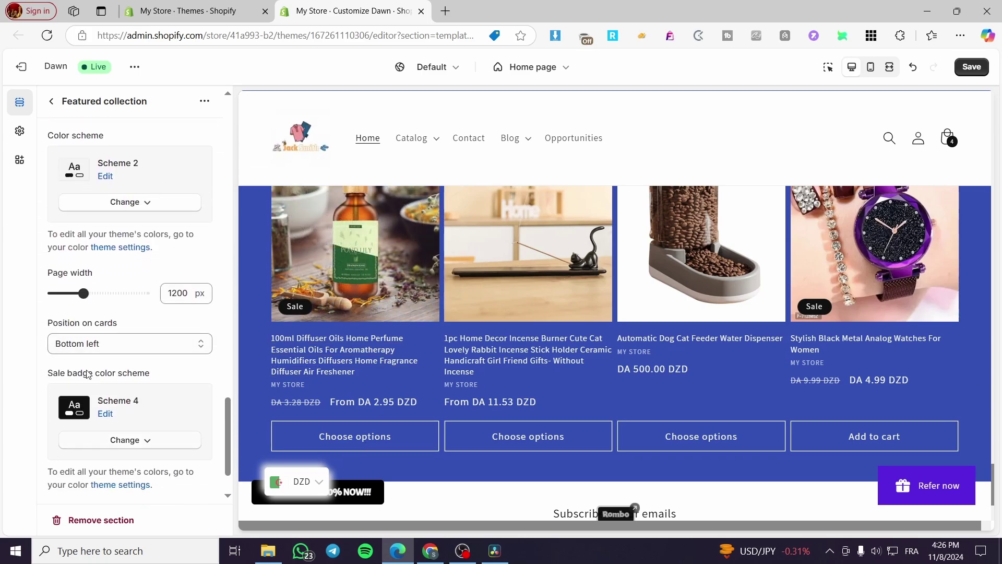
scroll(136, 445, up, 10)
scroll(133, 448, up, 10)
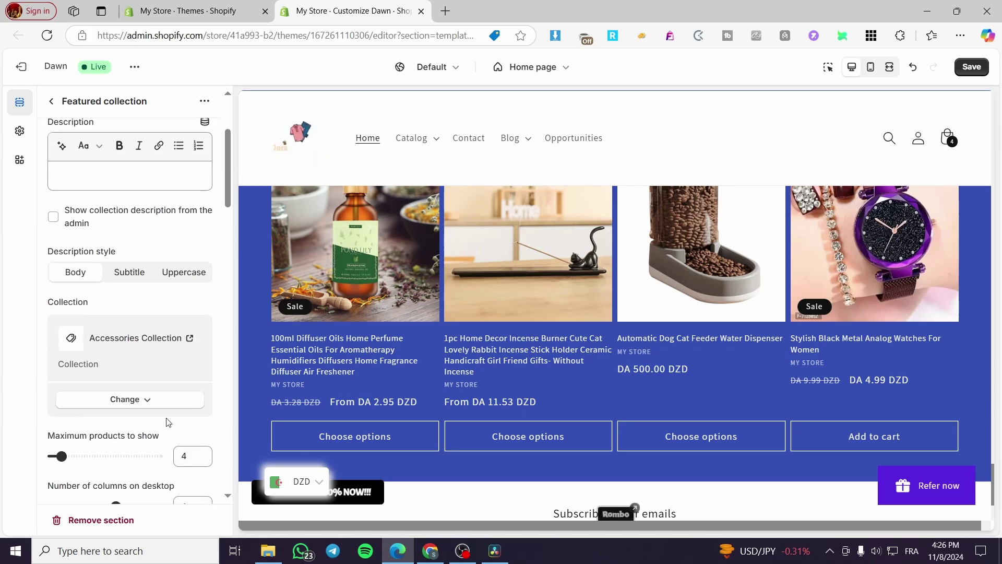
click(972, 68)
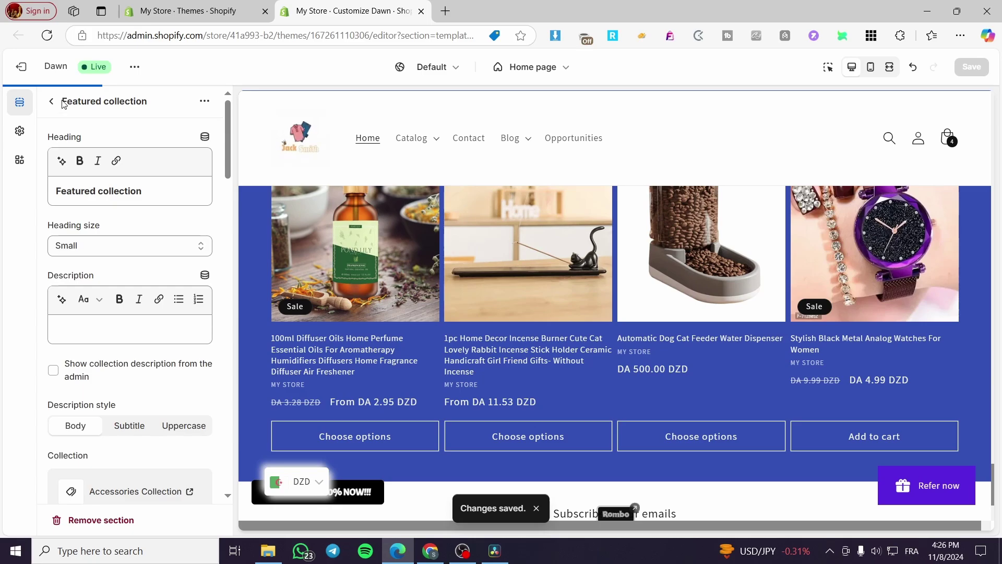
- Switch the editor to the Default product template, previewing the Promo Bundle product
scroll(544, 208, up, 8)
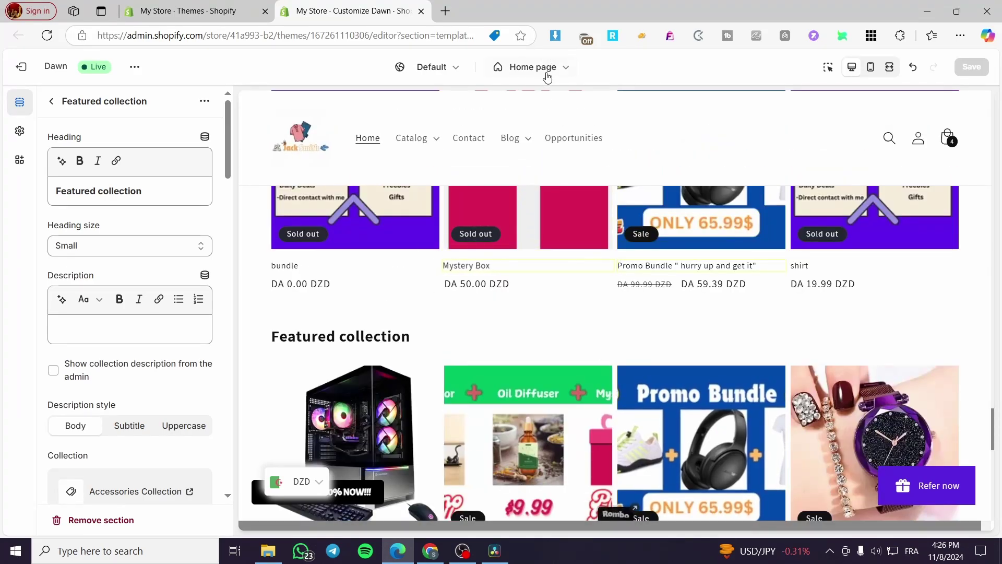
click(551, 69)
click(543, 144)
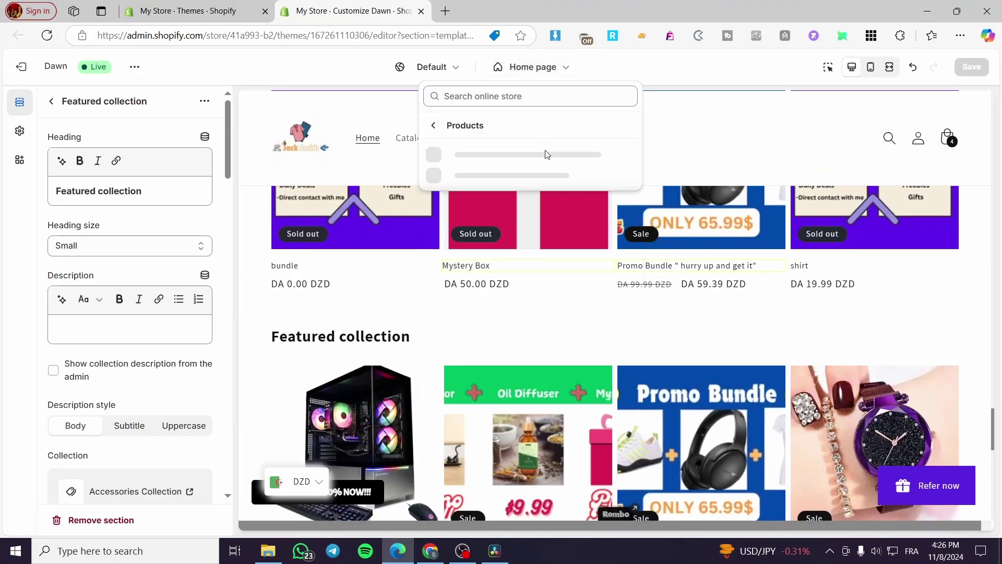
click(457, 161)
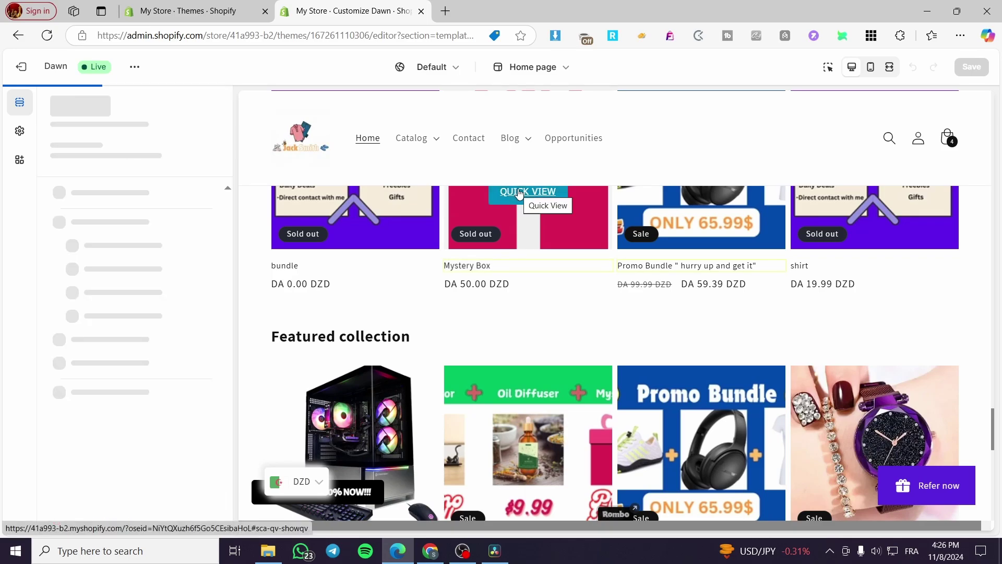
scroll(662, 339, down, 10)
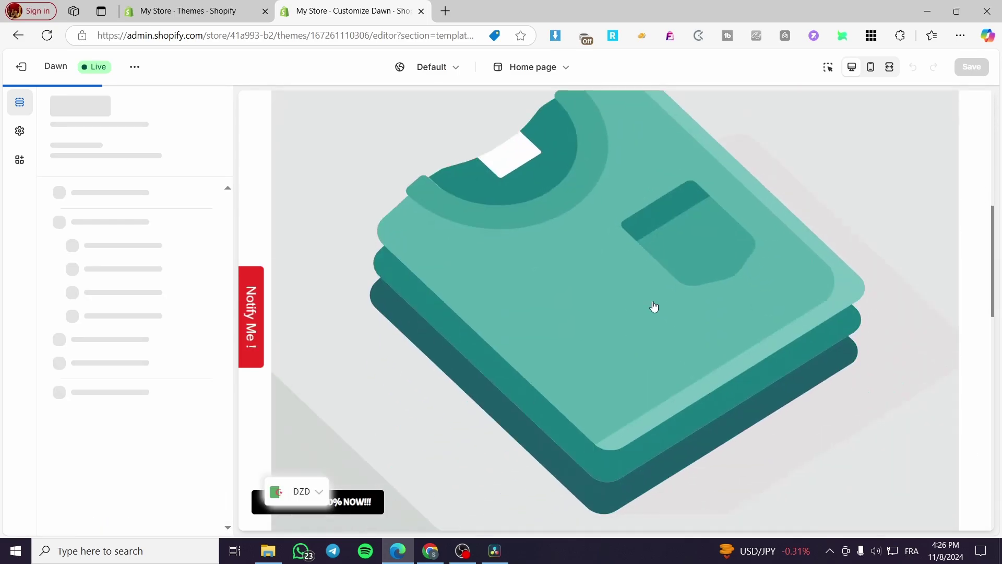
scroll(162, 303, down, 4)
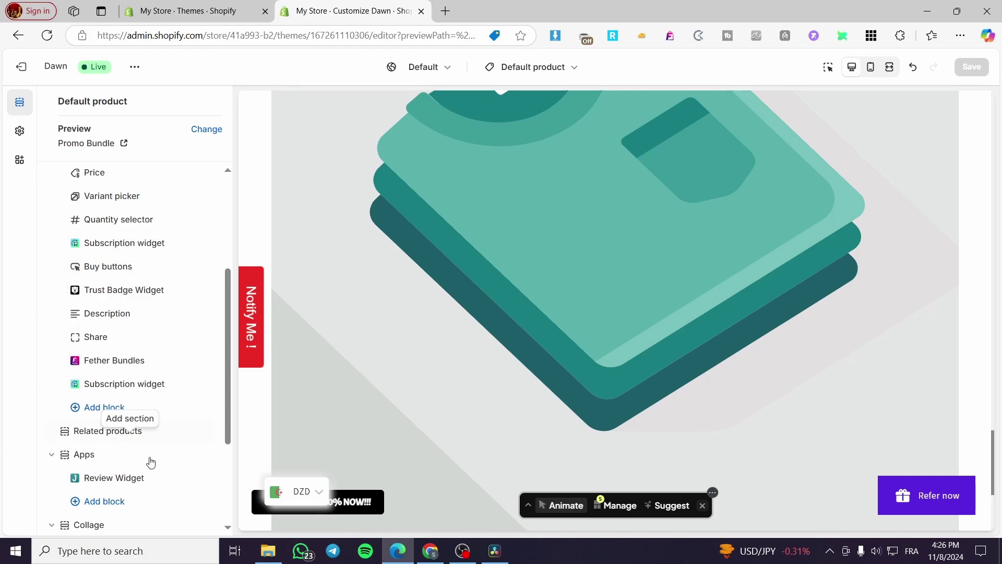
- Add a Featured collection section below the Collage on the product template
scroll(141, 241, up, 4)
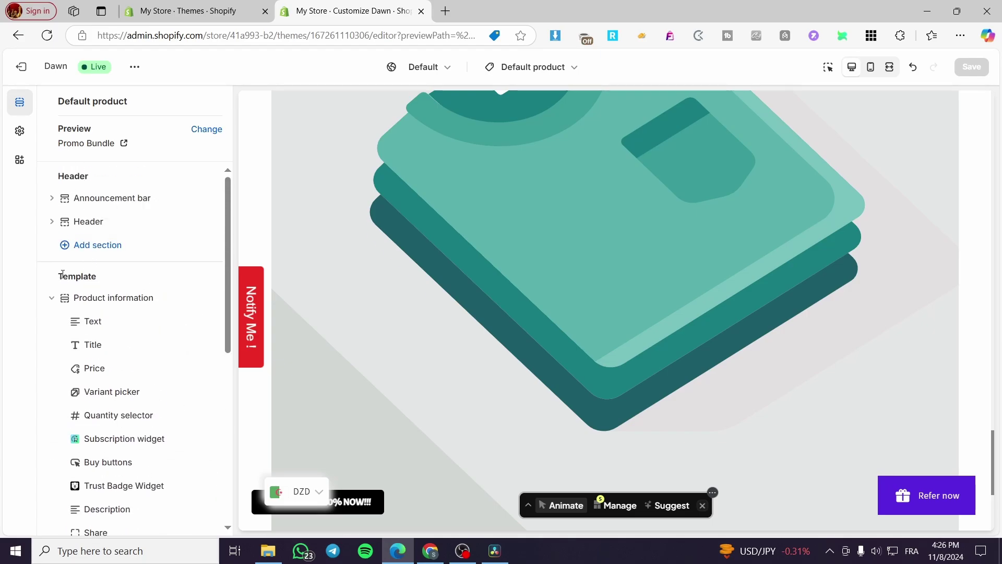
scroll(125, 279, down, 4)
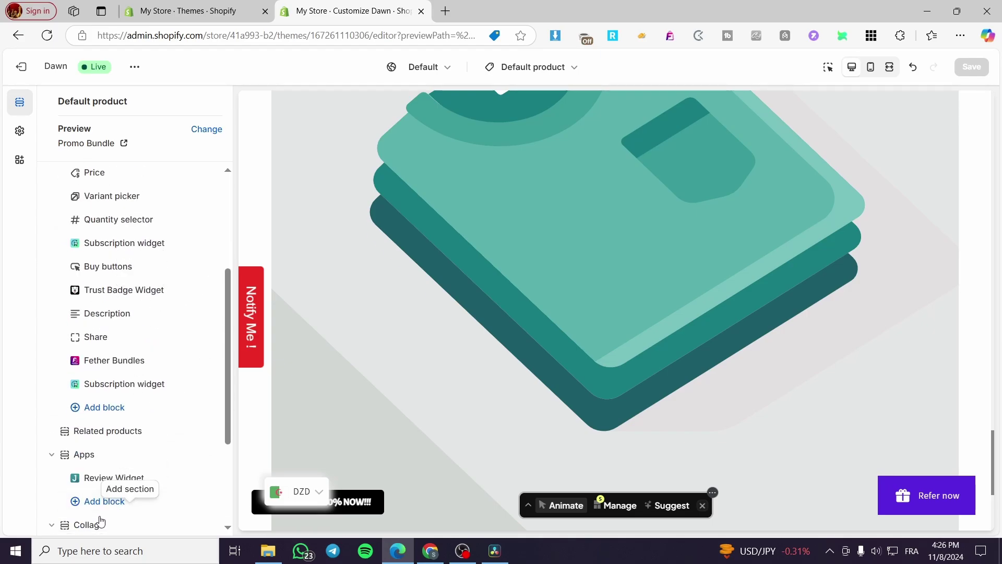
scroll(101, 520, down, 3)
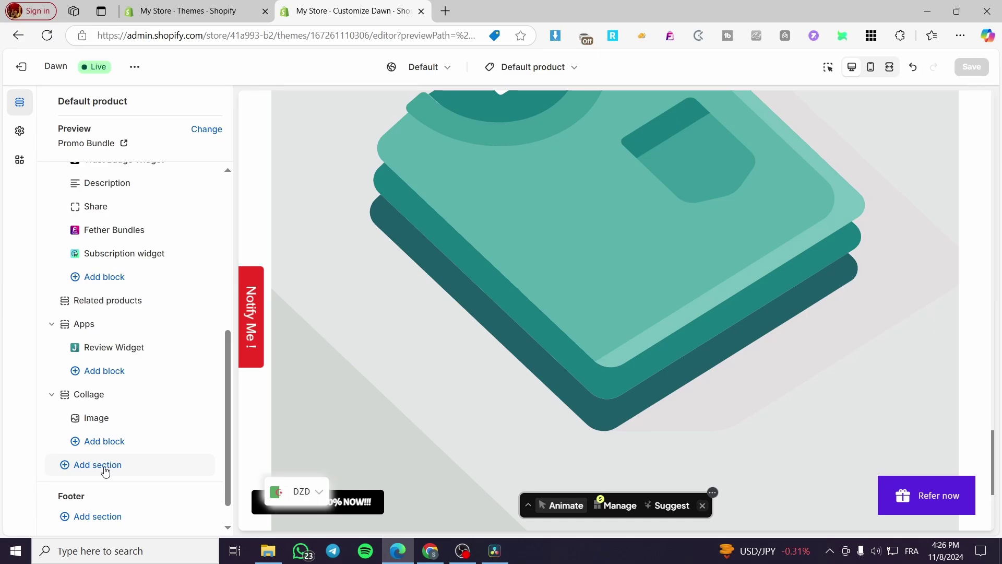
click(100, 473)
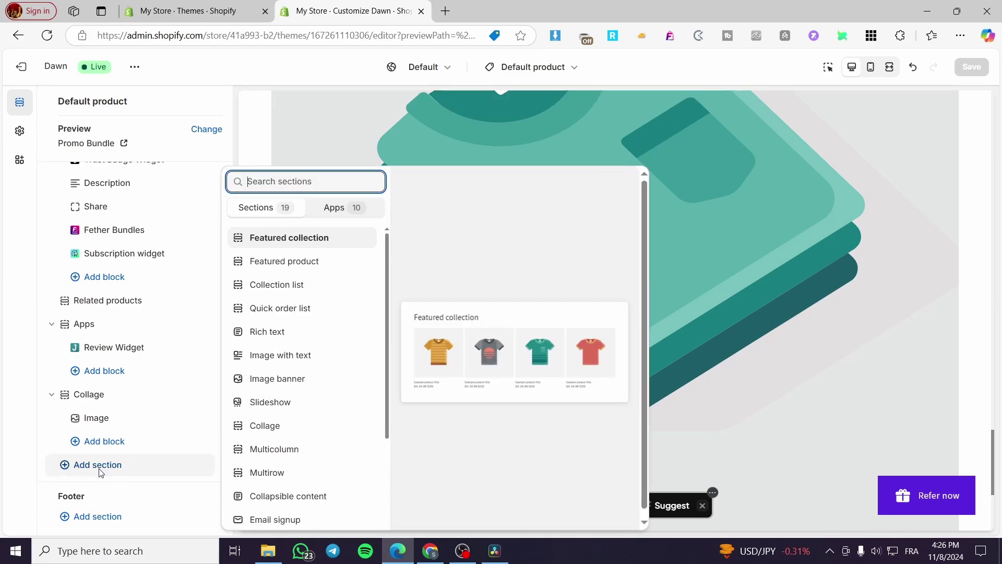
click(307, 246)
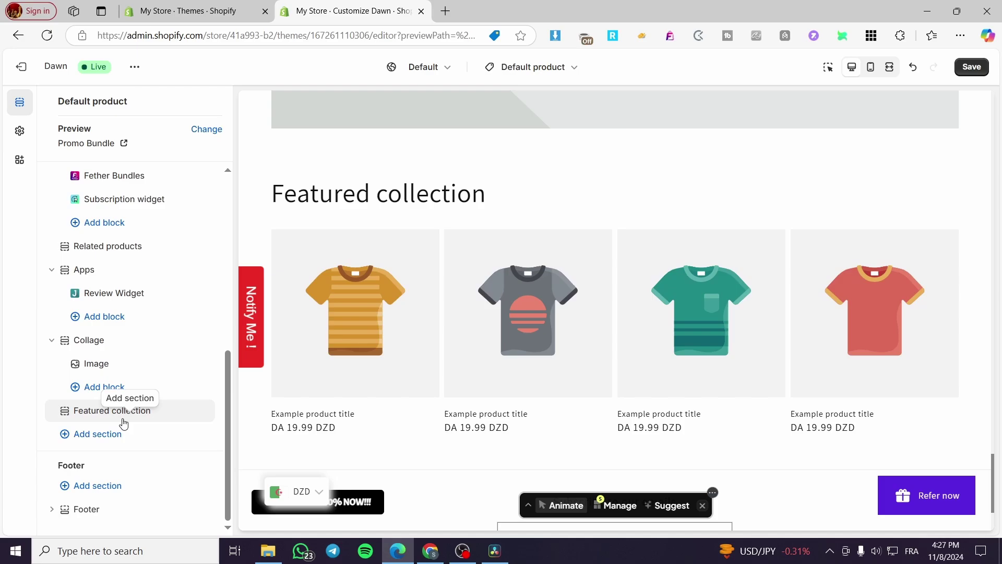
click(114, 416)
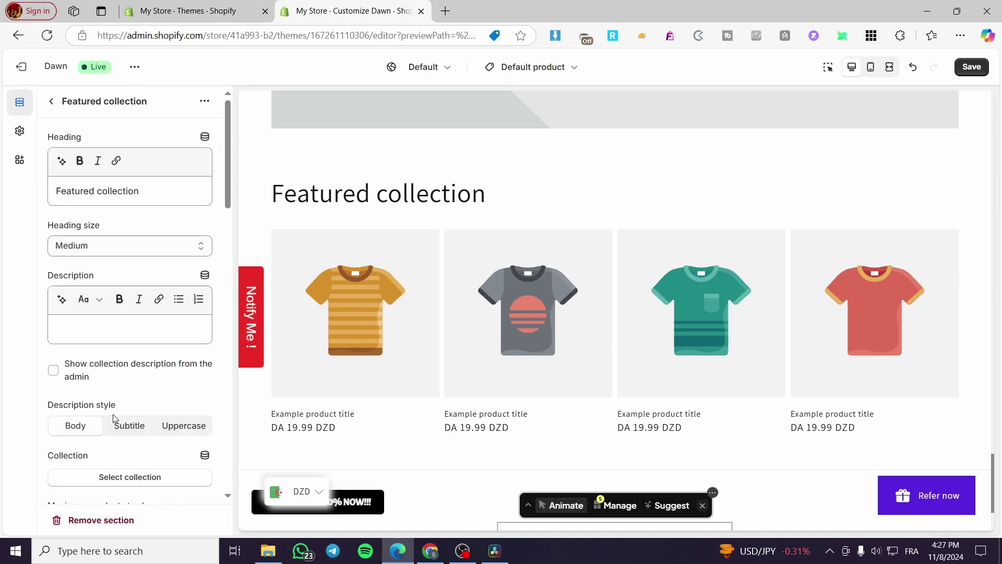
- Set the section's collection to Accessories Collection and save the template
scroll(133, 337, down, 3)
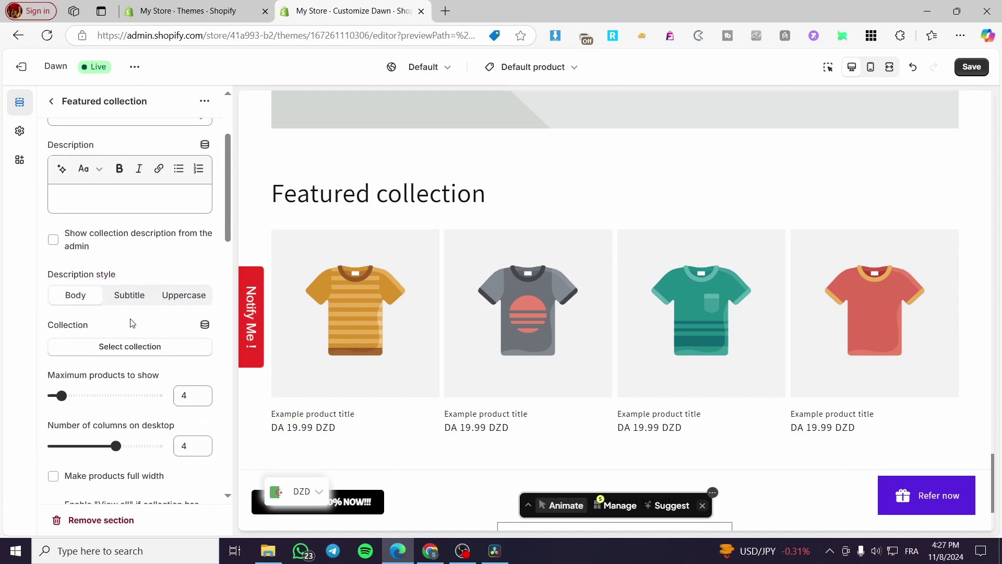
click(139, 359)
click(123, 203)
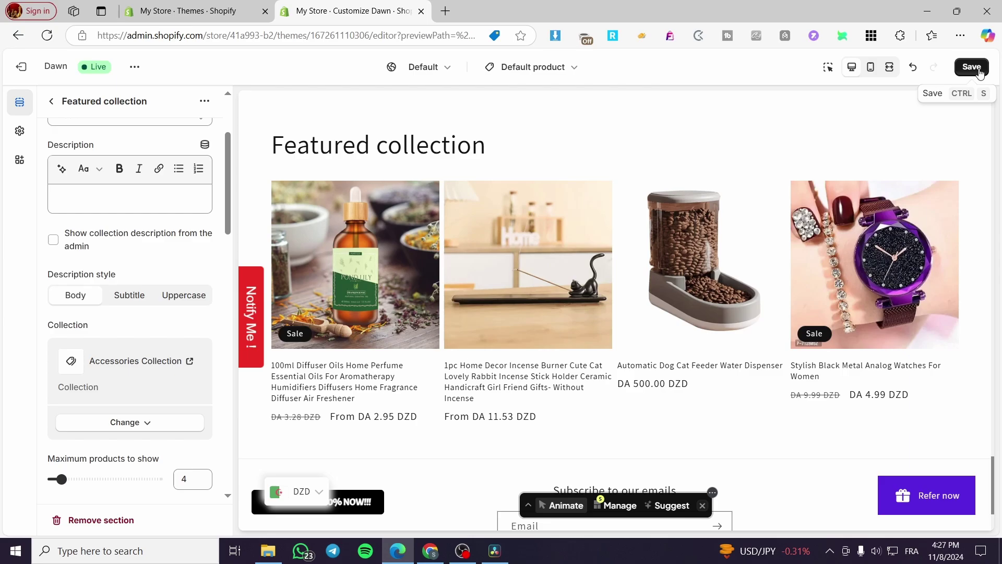
click(971, 66)
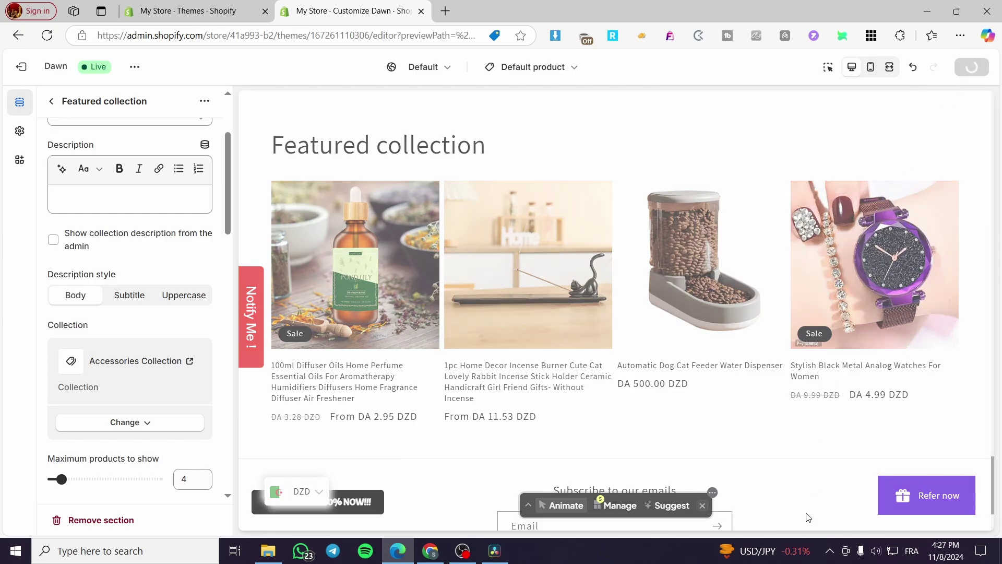